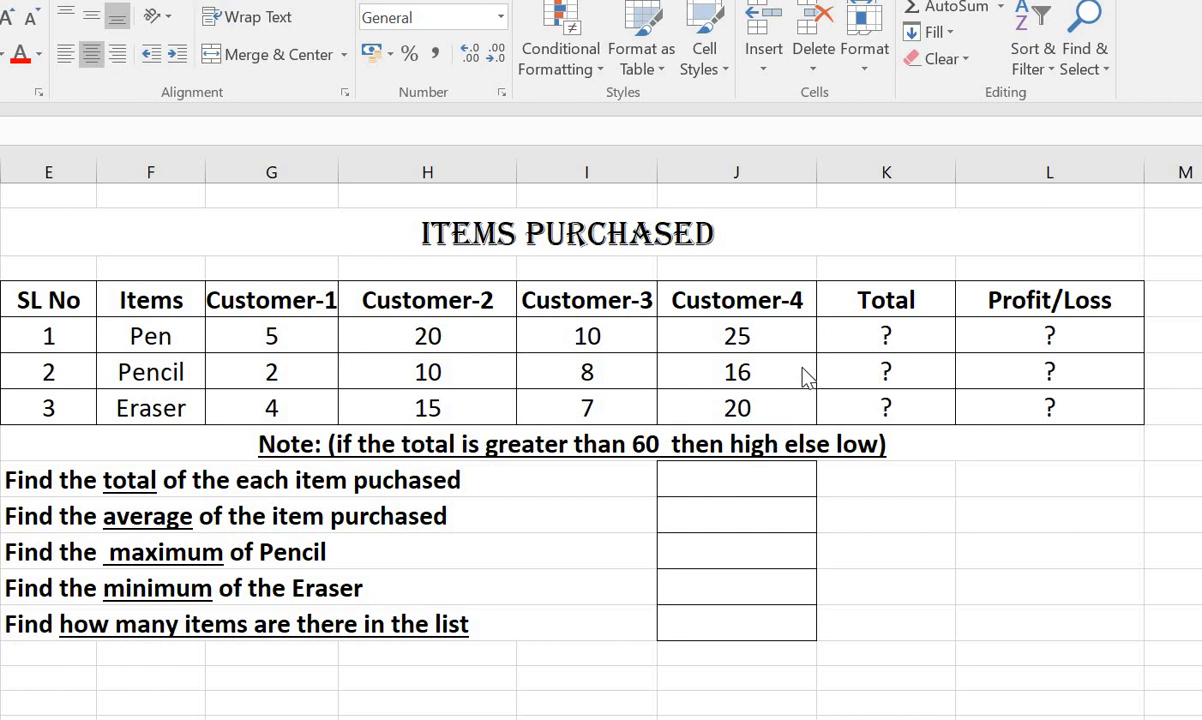
Replace the Pen row's Total placeholder with the formula =sum(G77:J77) to add the four customer quantities.
left_click(850, 328)
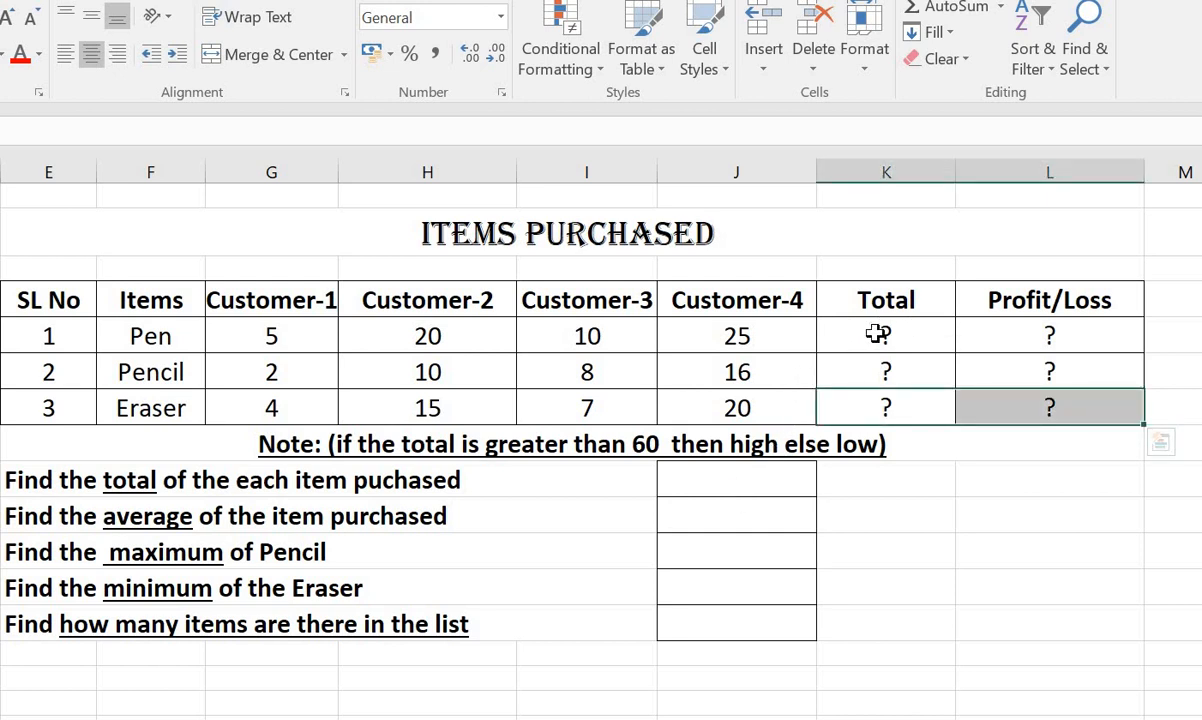
left_click(877, 334)
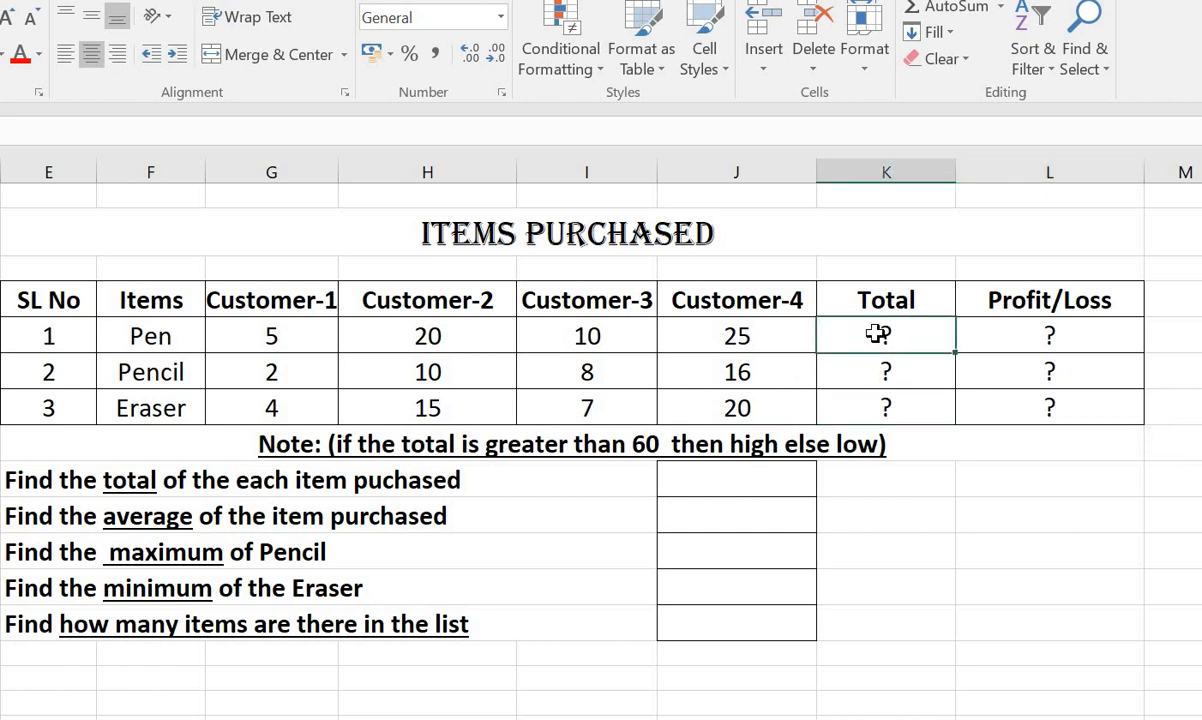
key("Delete")
left_click_drag(231, 337, 448, 326)
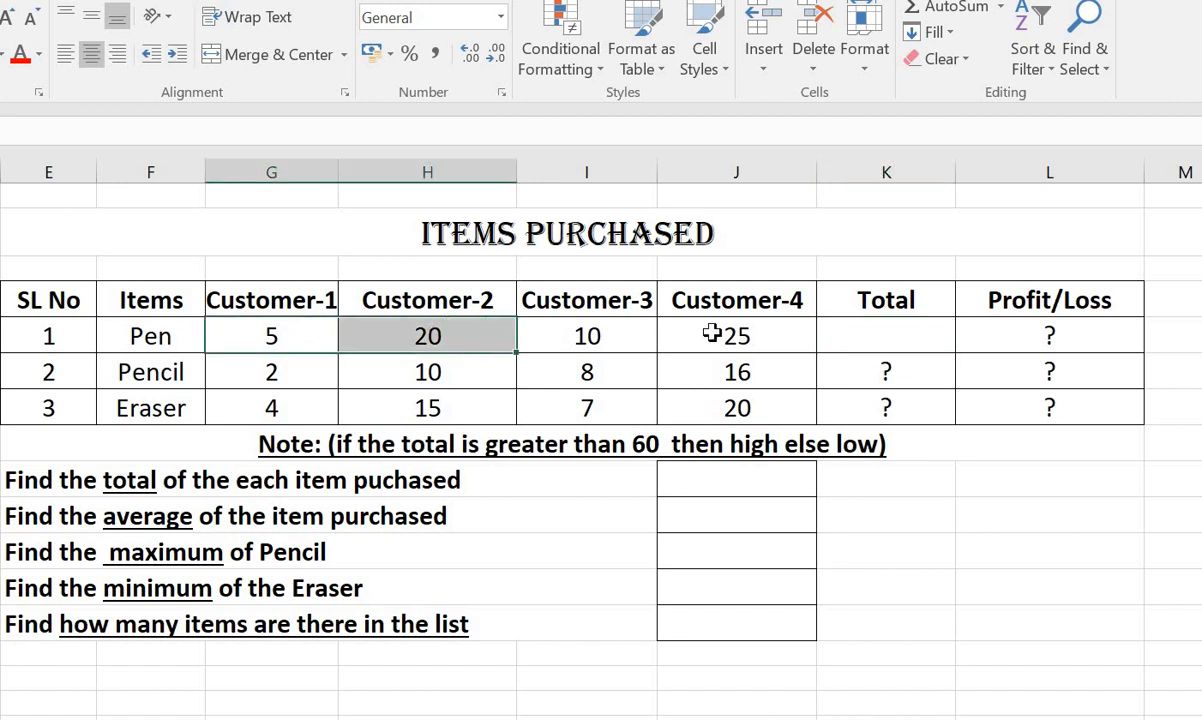
left_click(860, 335)
type("=sum")
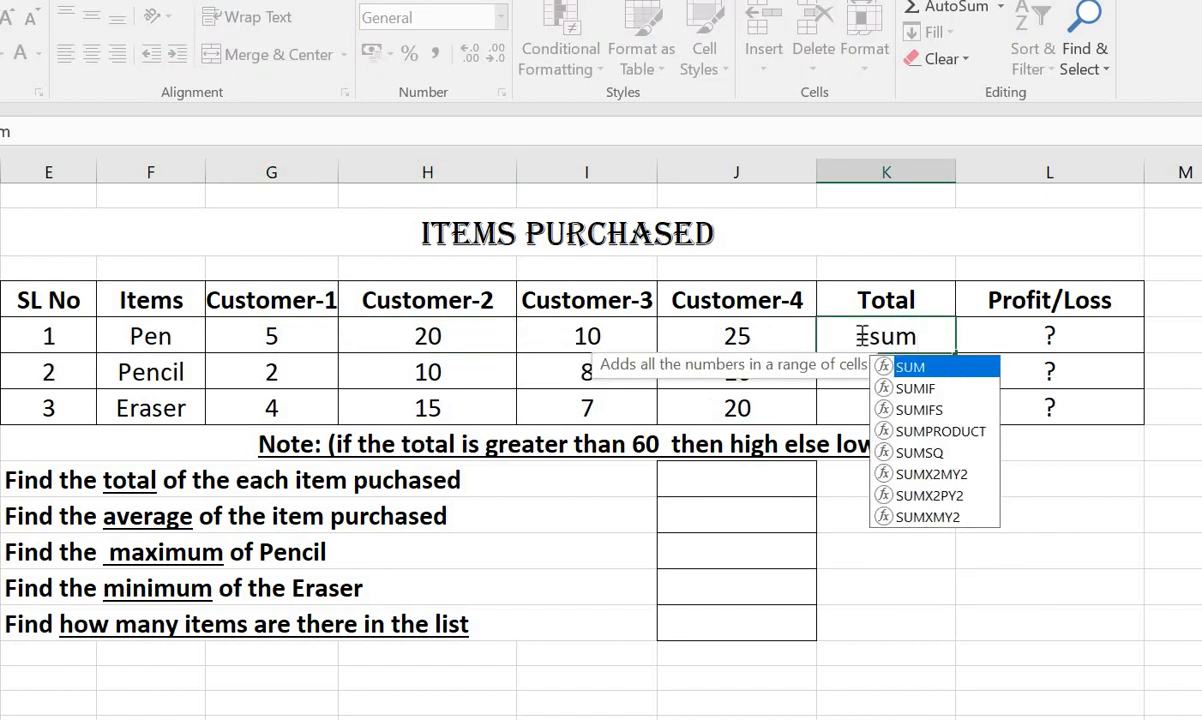
type("(")
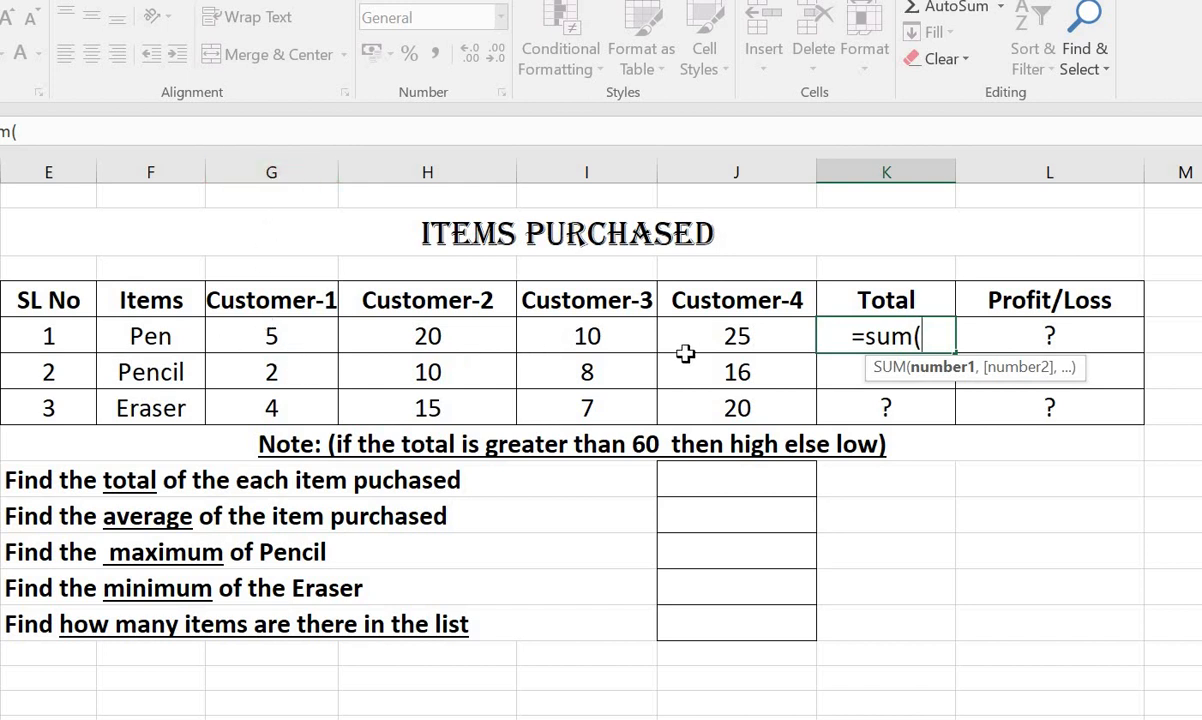
type("G77:")
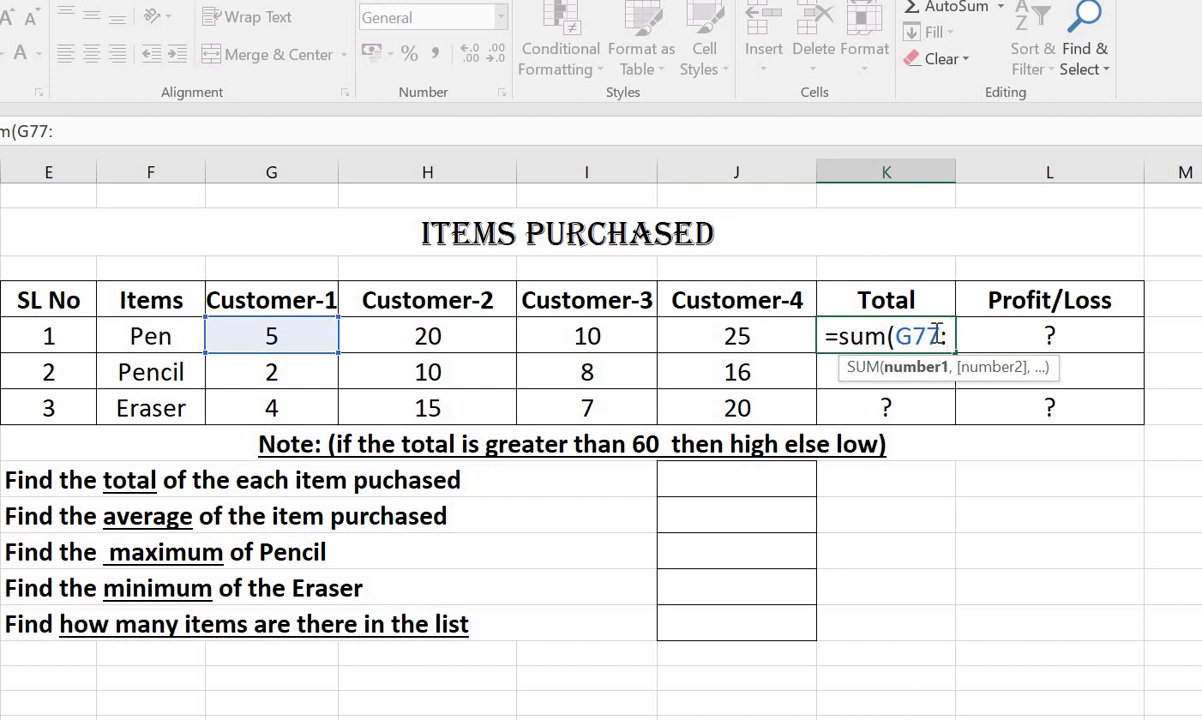
type("J")
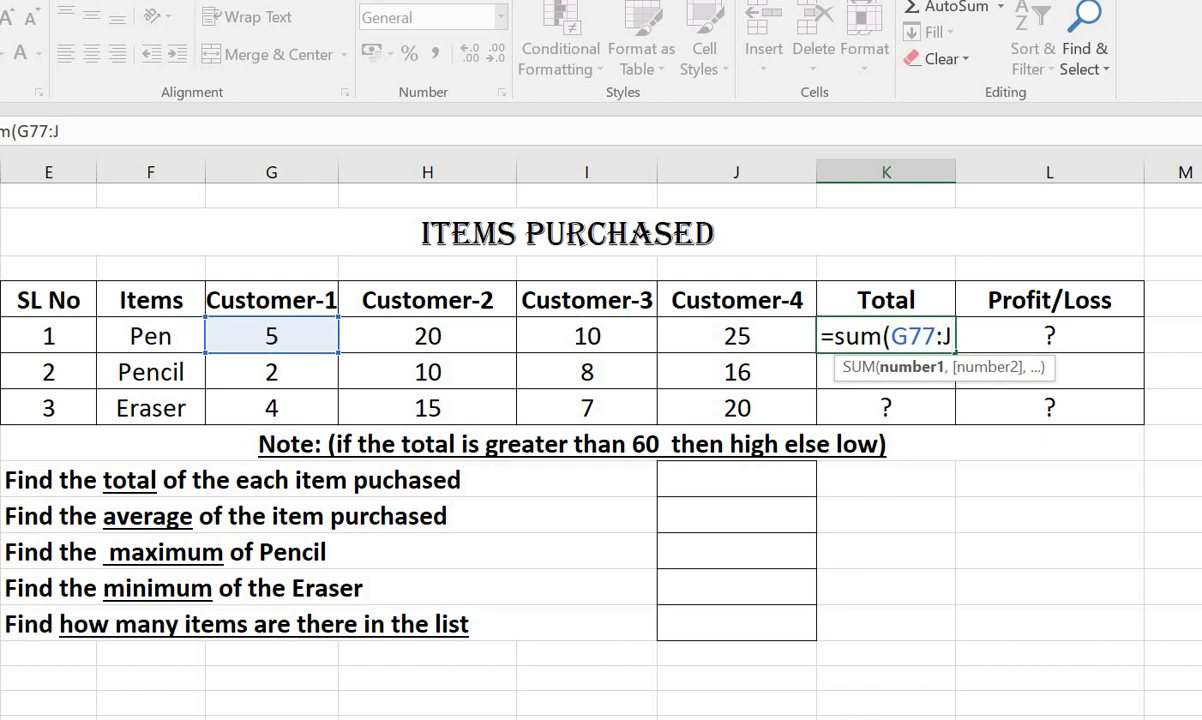
type("77")
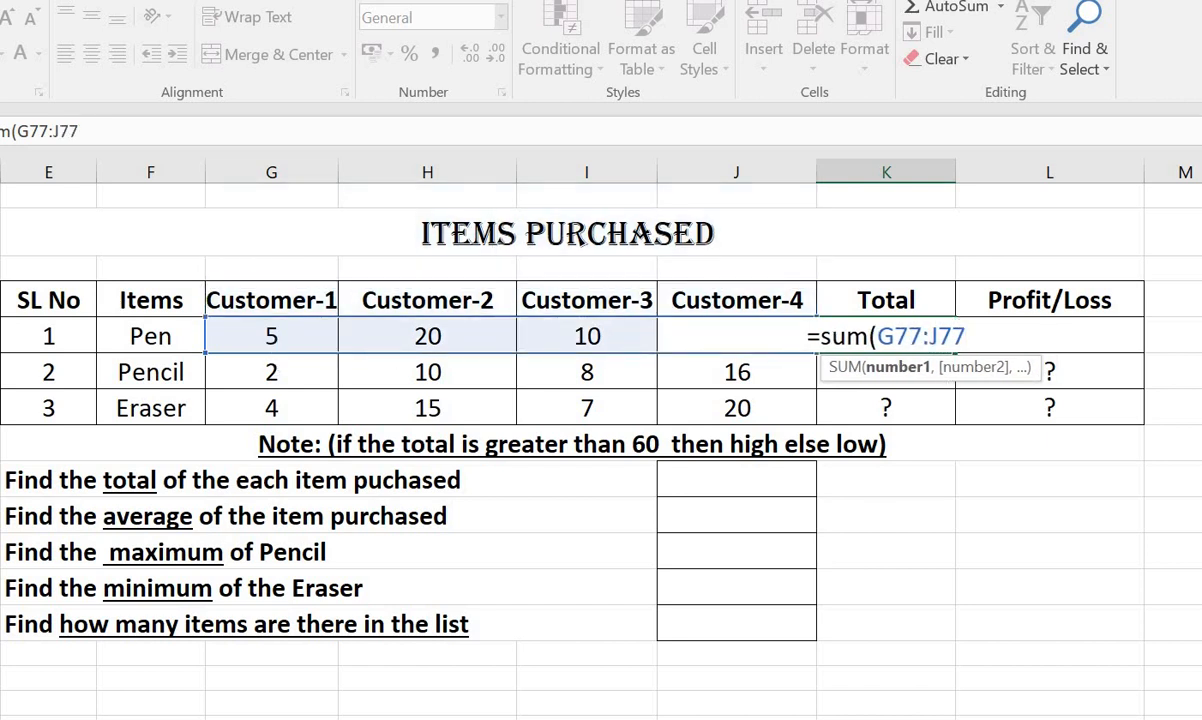
type(")")
key("Return")
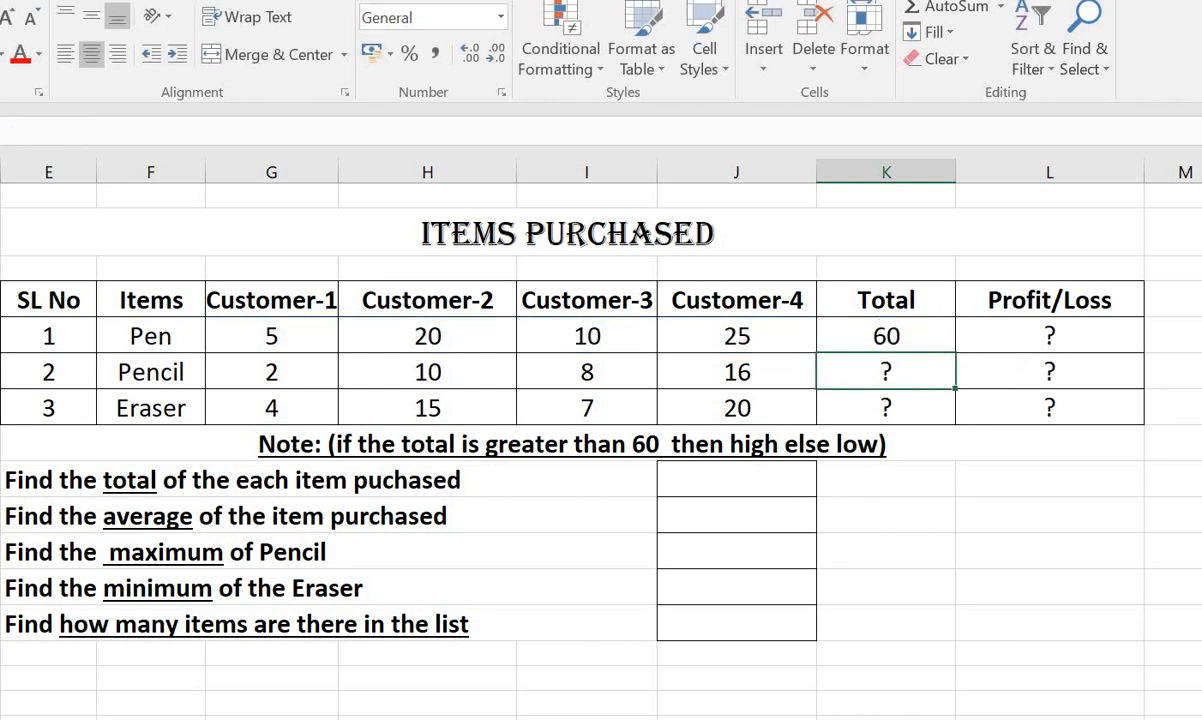
Fill the Pen row's Total formula down through the Pencil and Eraser rows.
left_click(910, 333)
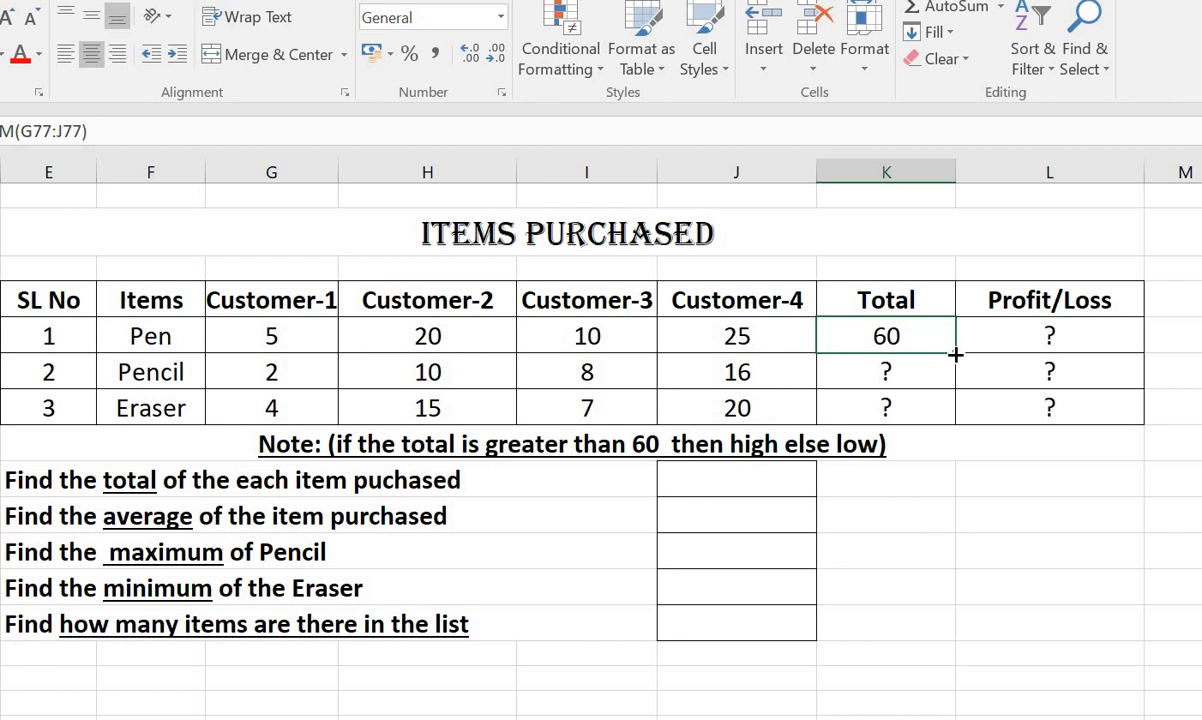
mouse_move(955, 354)
left_mouse_down()
mouse_move(880, 365)
mouse_move(952, 400)
mouse_move(950, 432)
left_mouse_up()
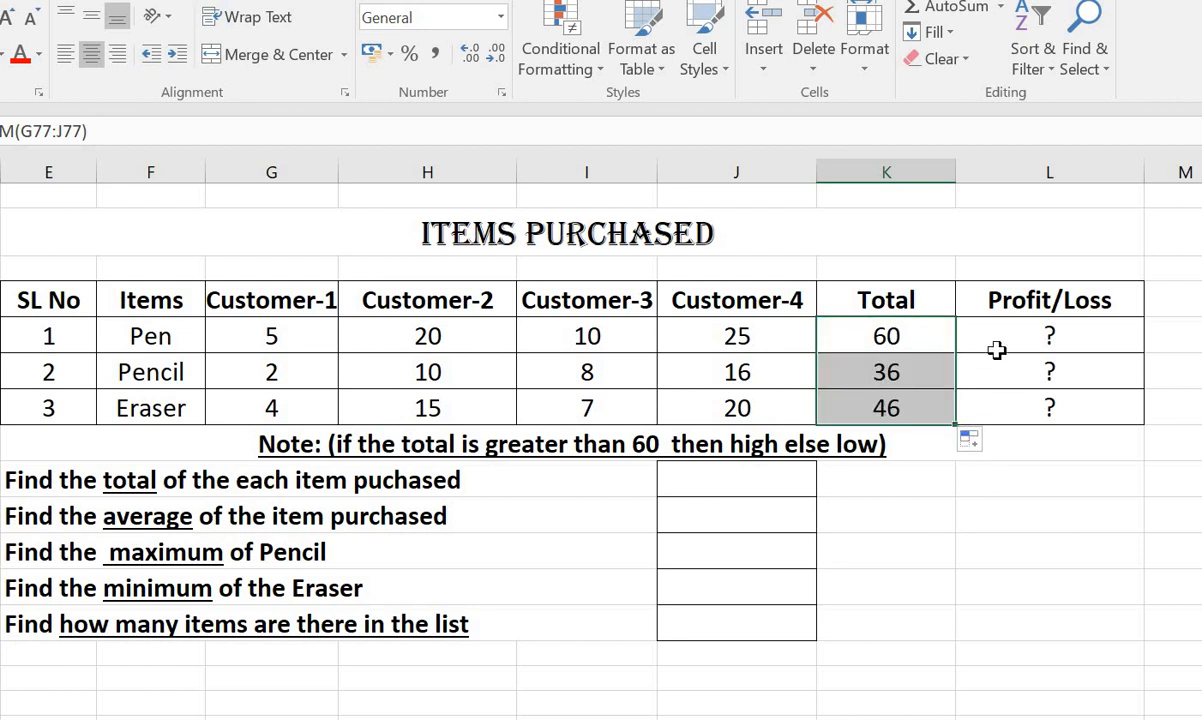
Clear the Pen row's Profit/Loss placeholder and set the Pen quantity for Customer-3 to 20.
left_click(1052, 336)
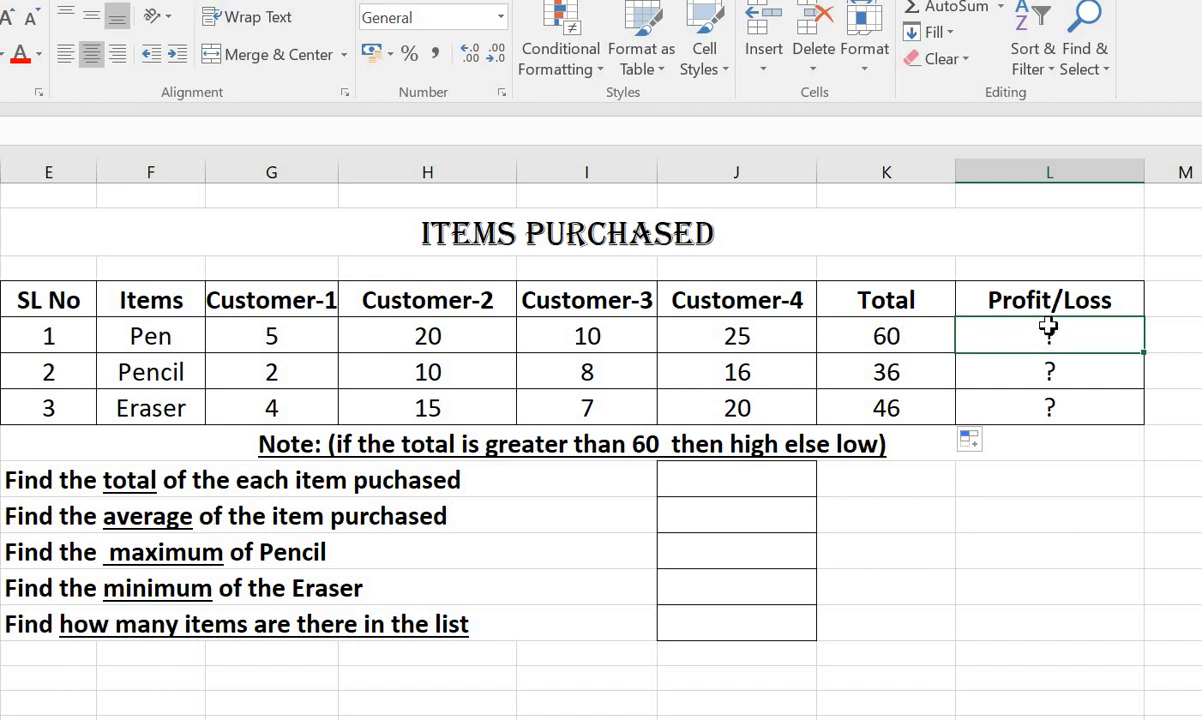
key("Delete")
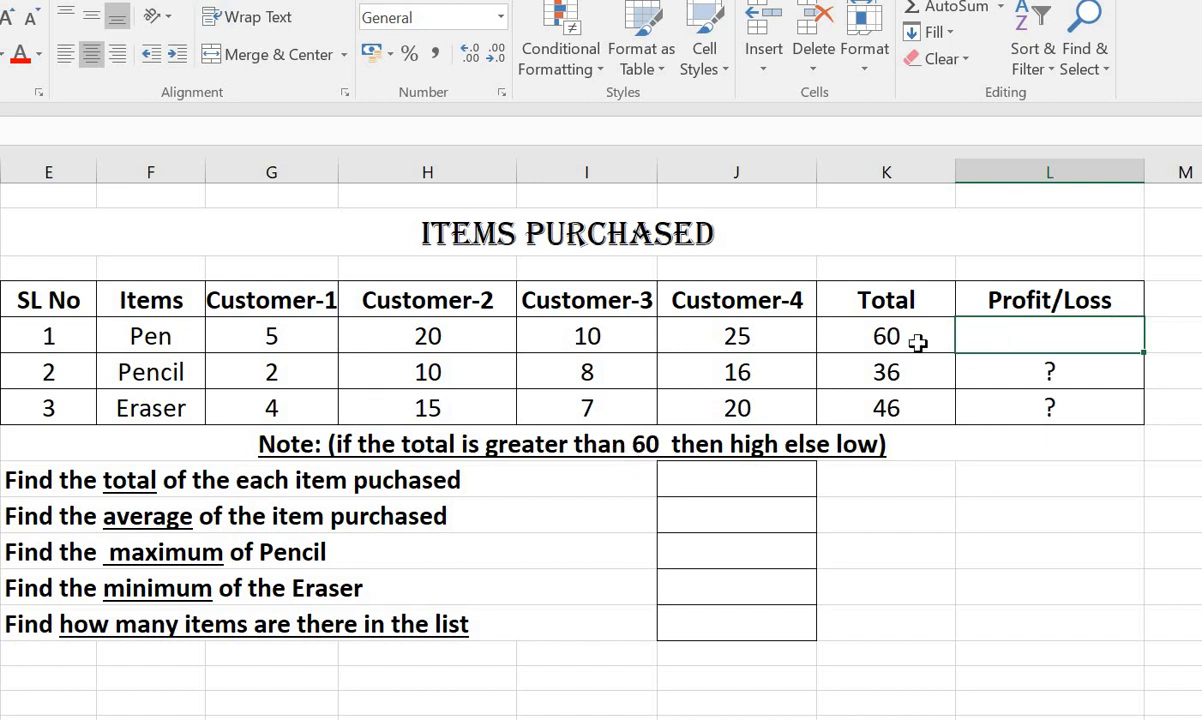
left_click(550, 332)
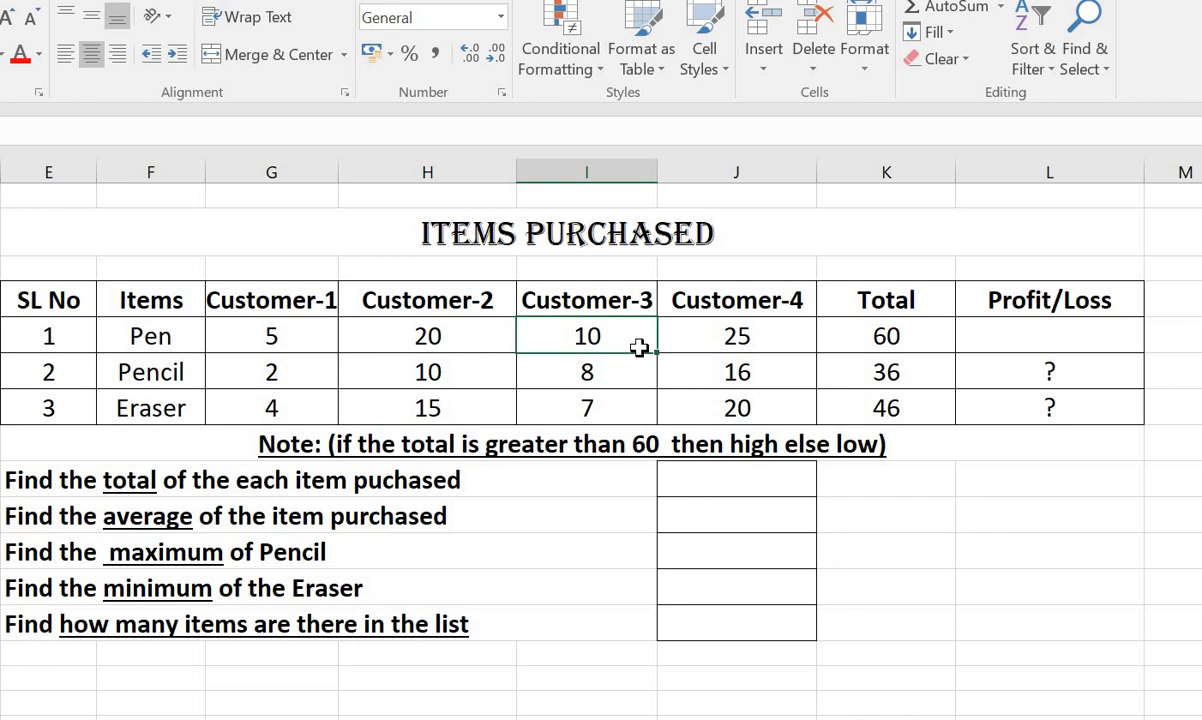
type("20")
Start an IF formula in the Pen row's Profit/Loss cell with the condition K77>60.
left_click(1026, 341)
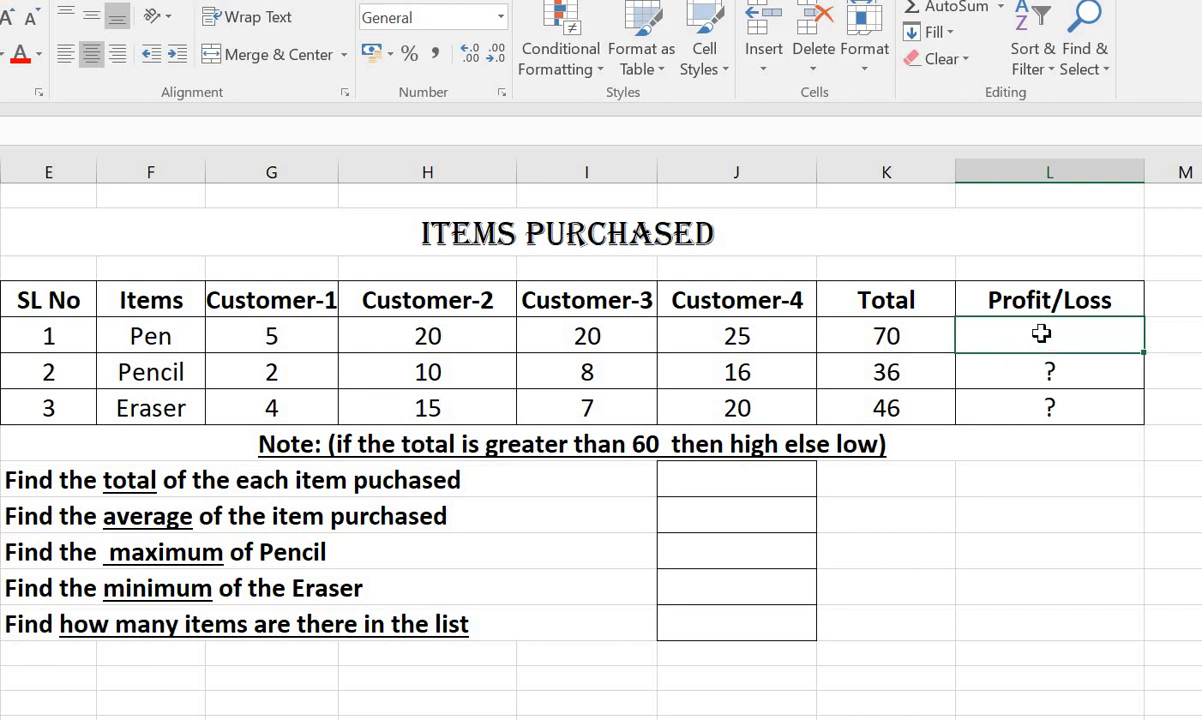
type("=if")
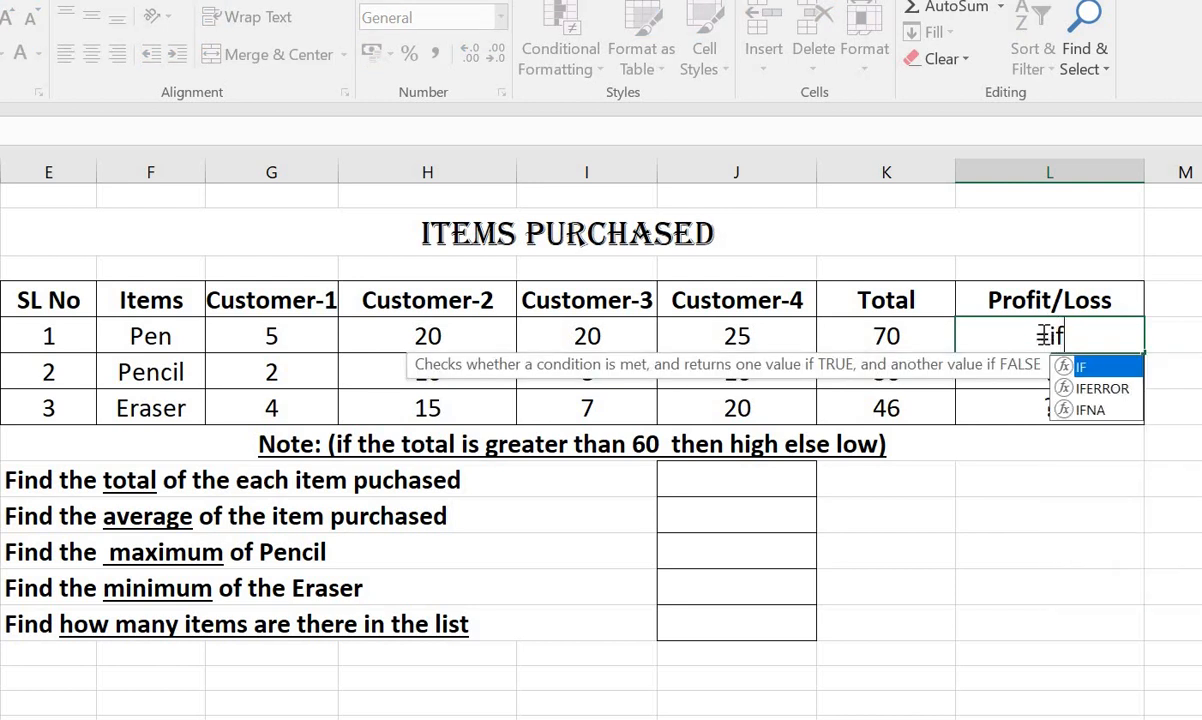
type("(")
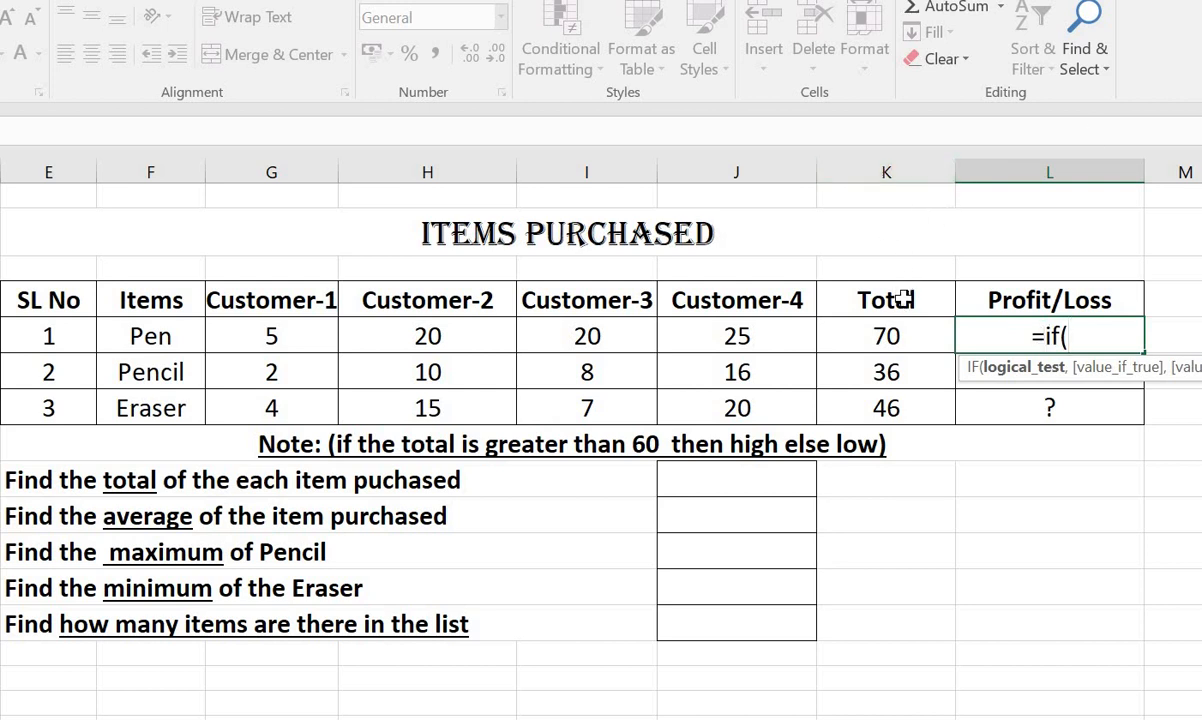
type("K")
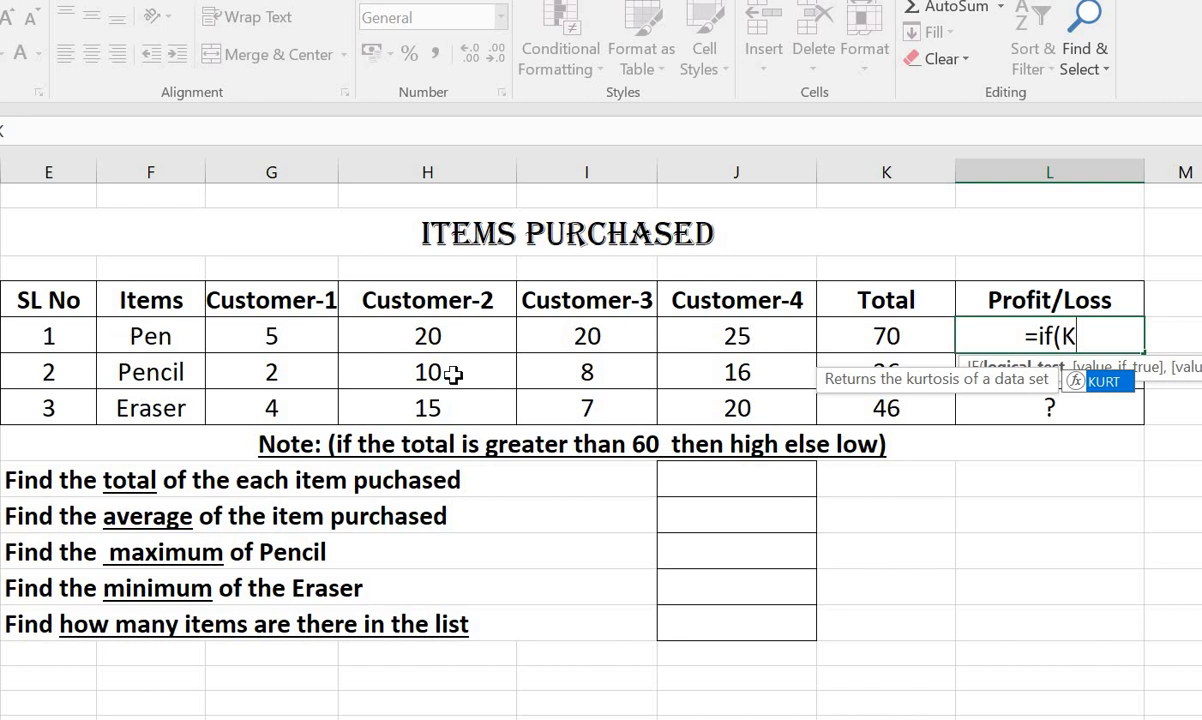
type("77")
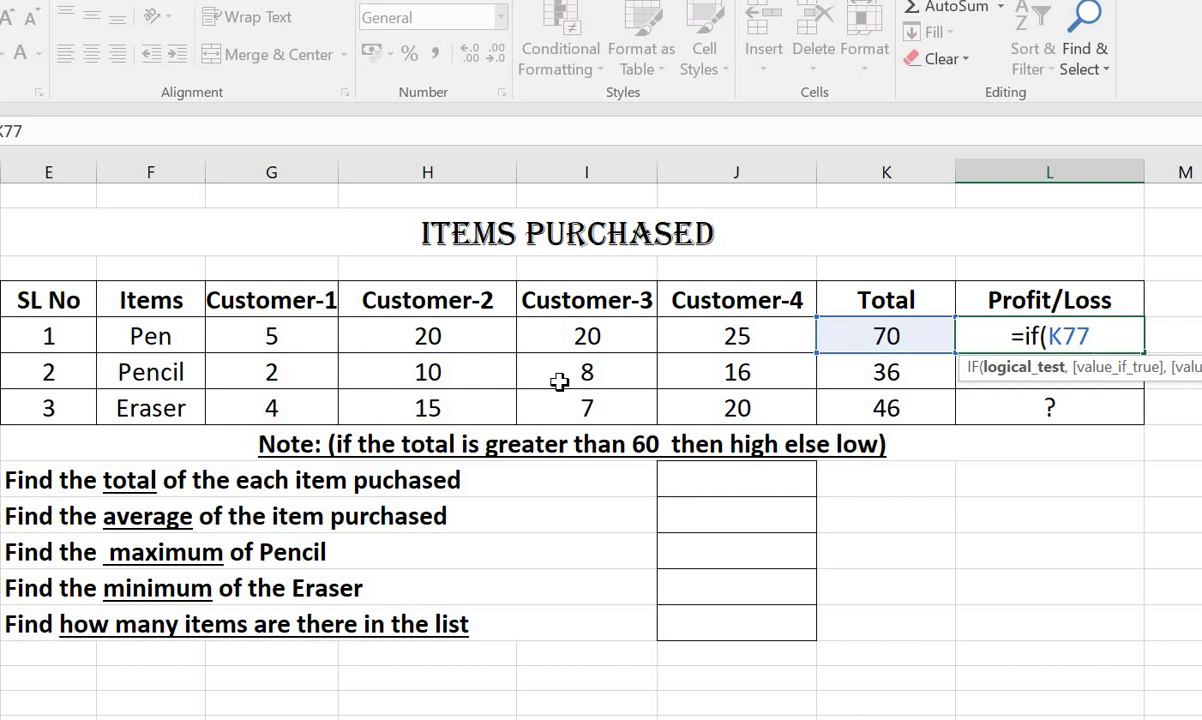
type(">")
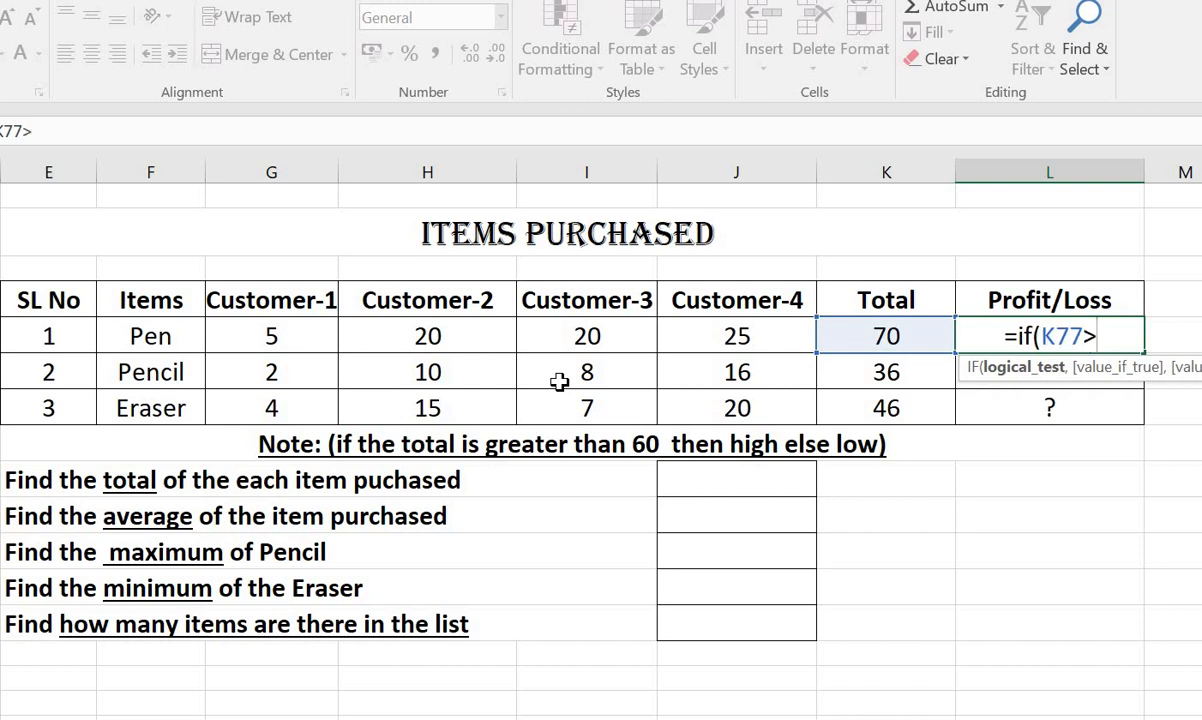
type("=6")
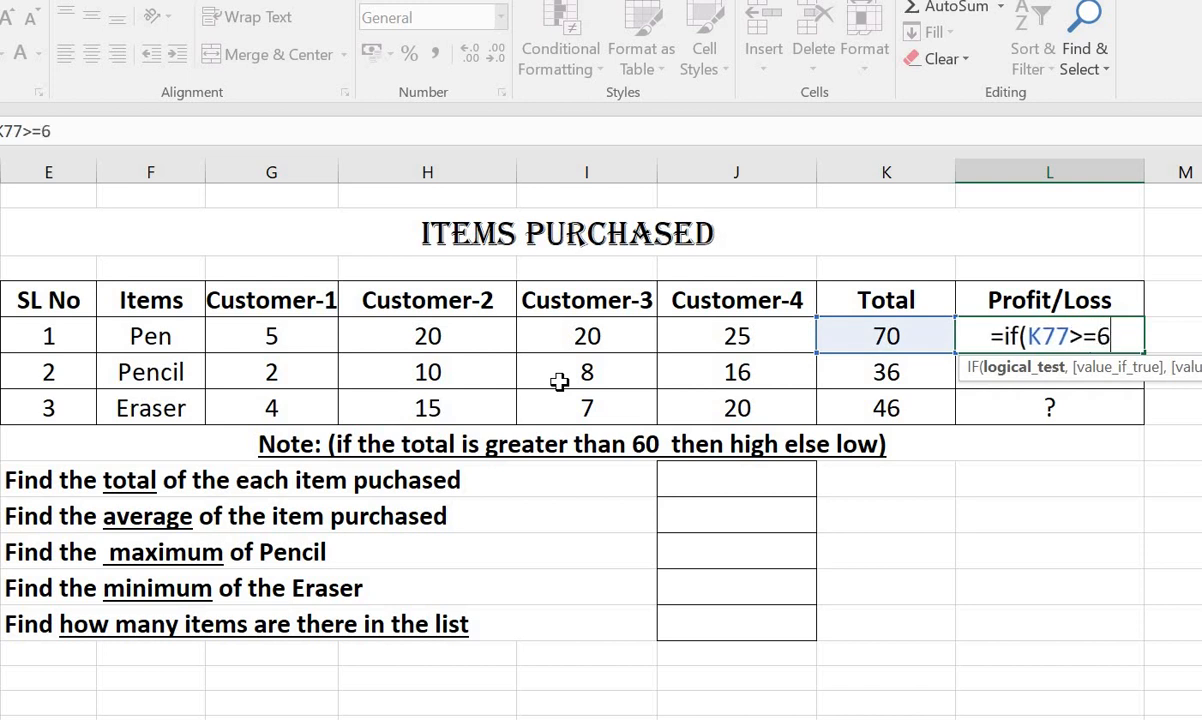
type("0")
key("BackSpace")
key("BackSpace")
key("BackSpace")
type("6")
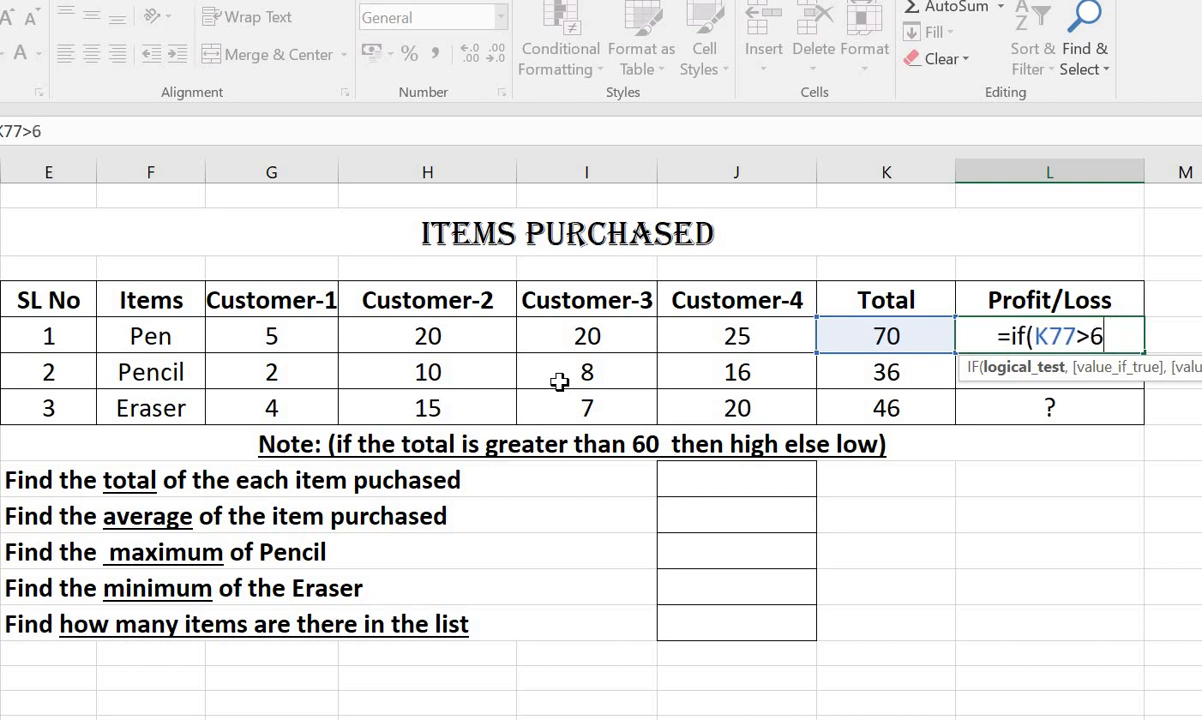
type("0")
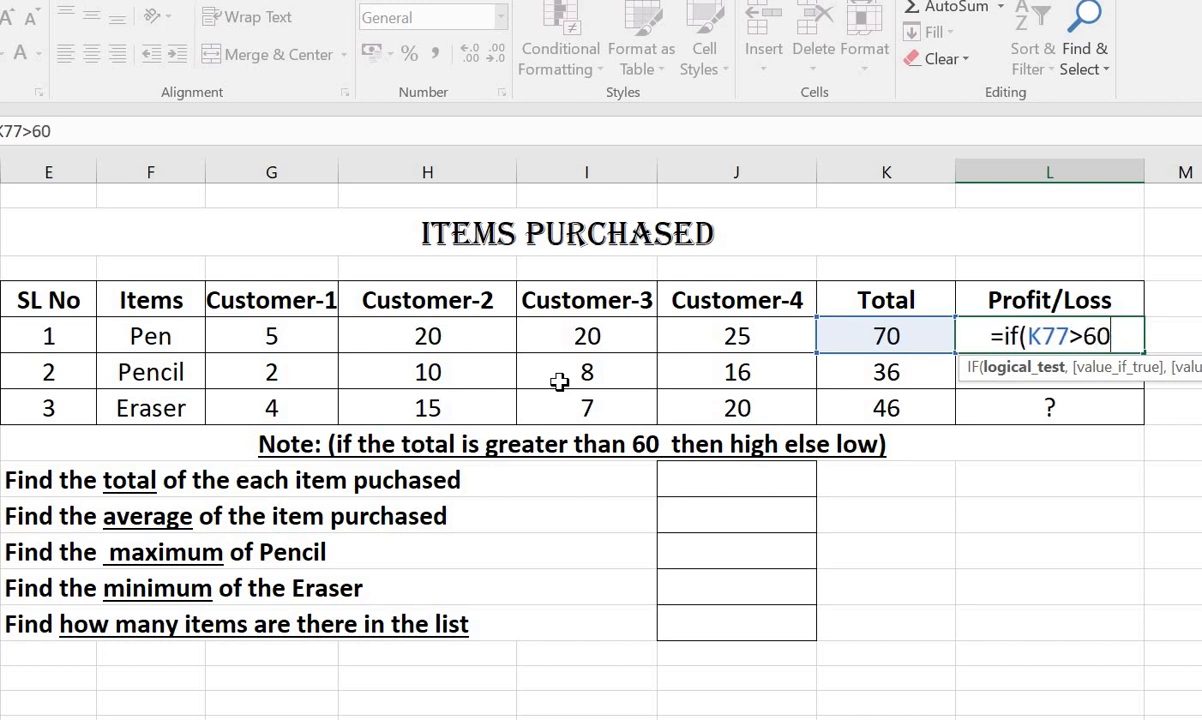
type(",\"")
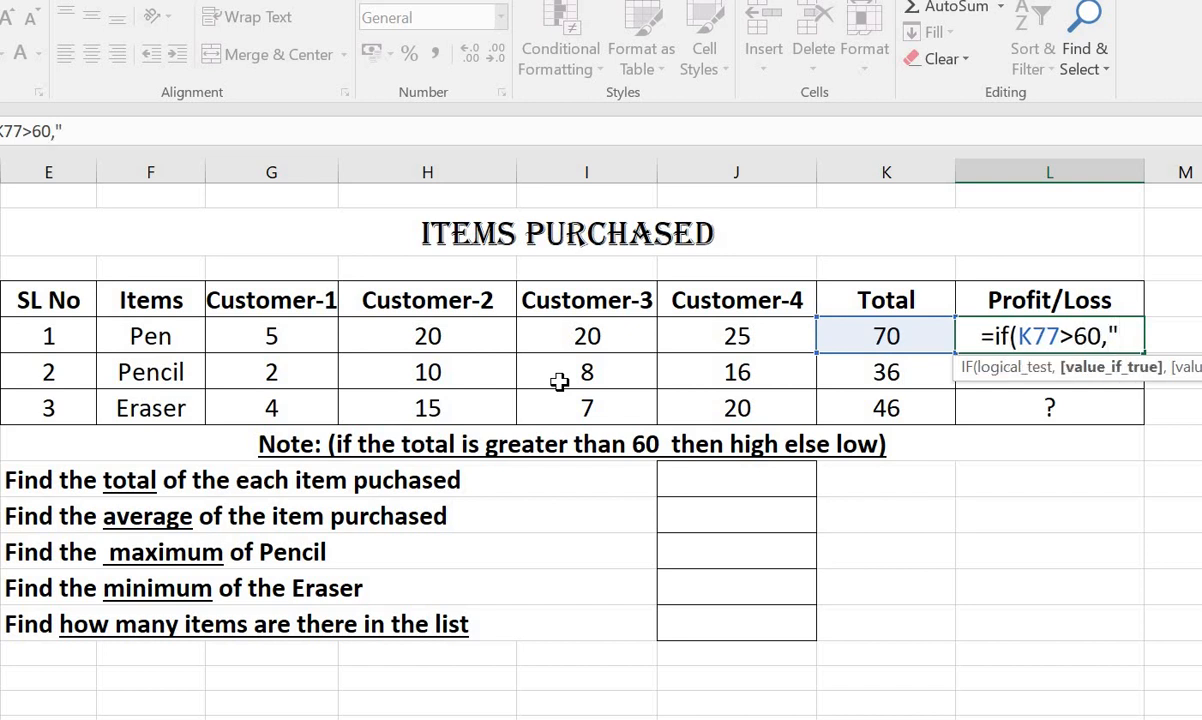
type("Profi")
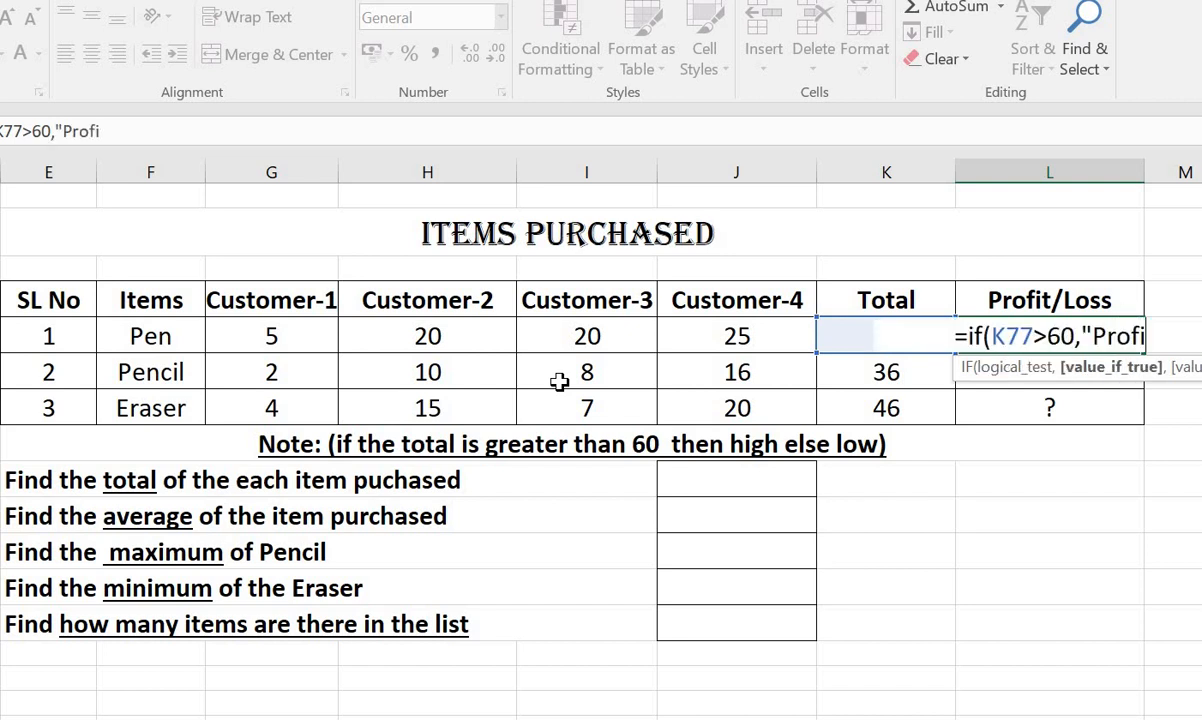
type("t\"")
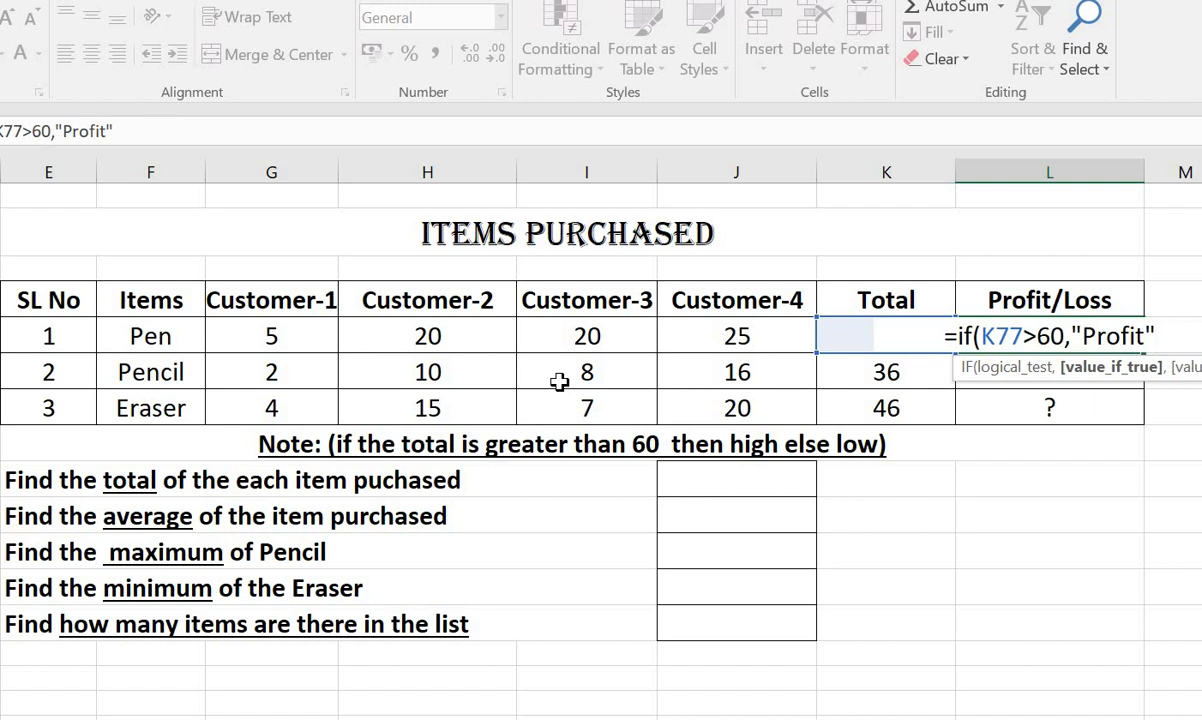
type(",\"")
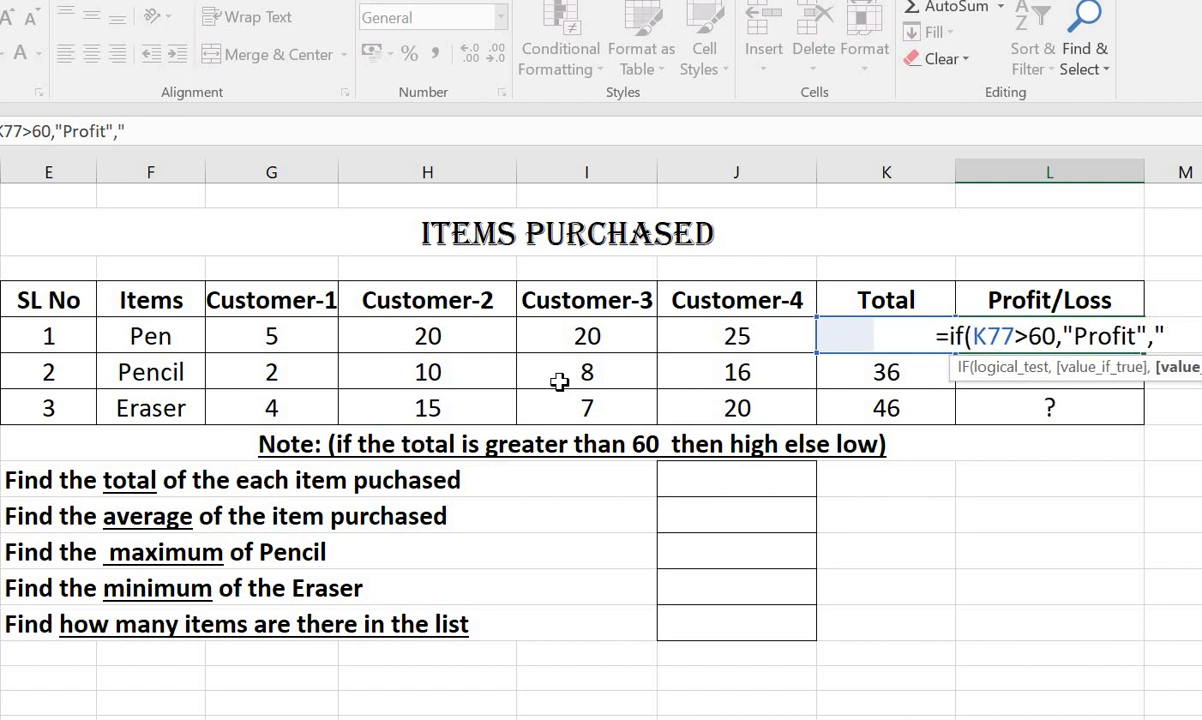
type("Loss")
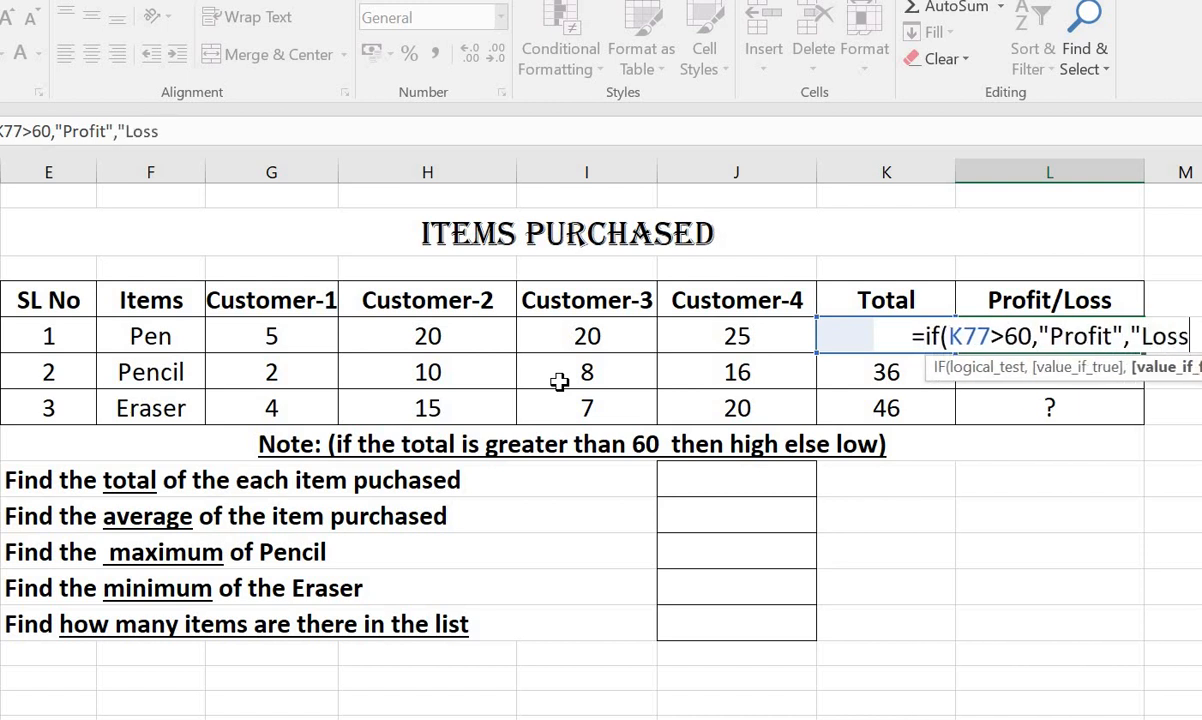
type("\"")
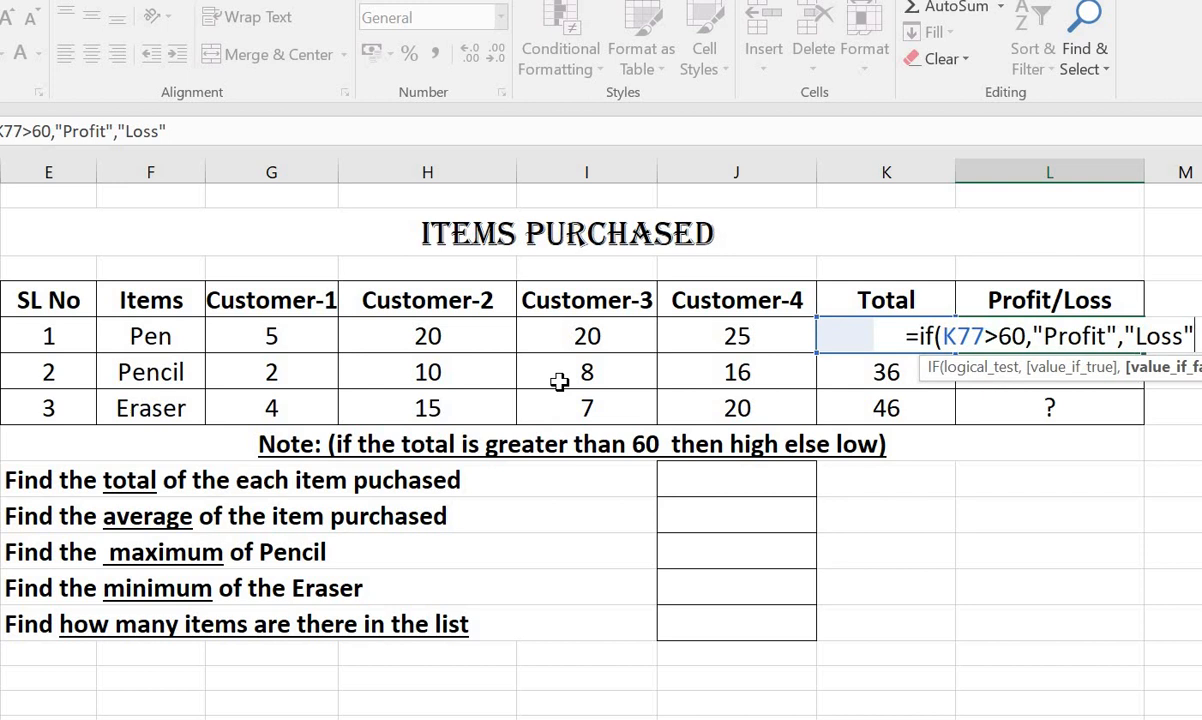
type(")")
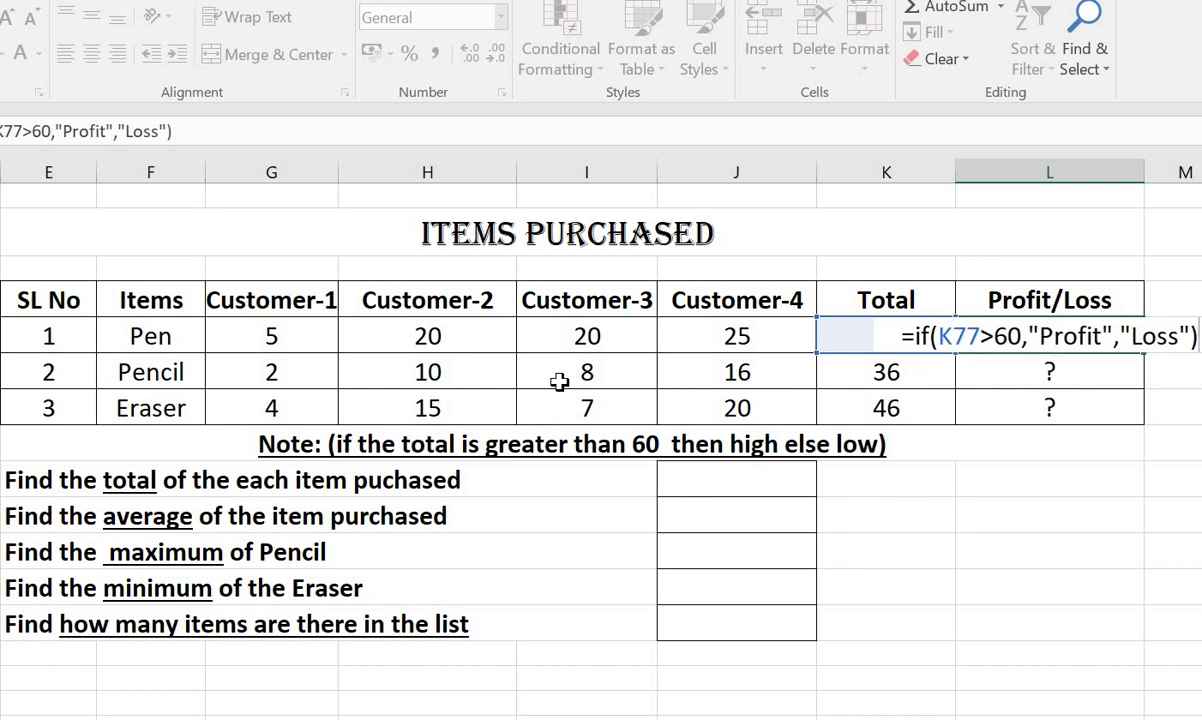
Complete the Pen row's IF formula so that it returns "Profit" when true and "Loss" when false.
key("Return")
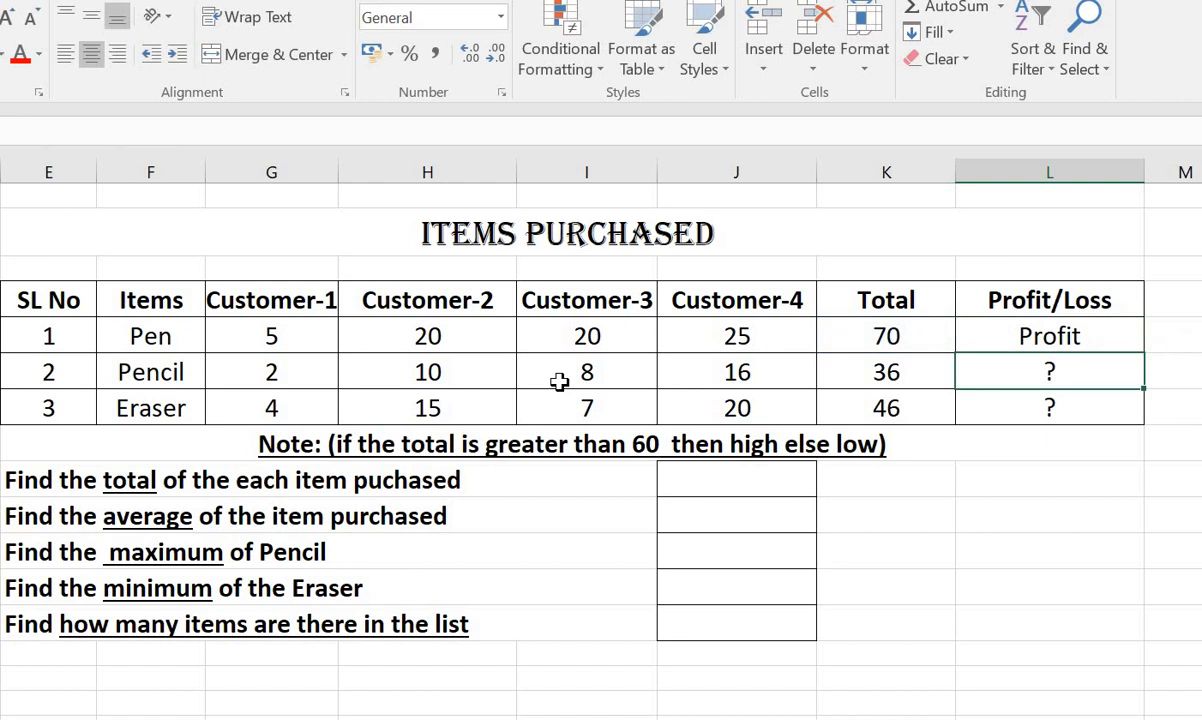
Enter an IF formula in the Pencil row's Profit/Loss cell that tests K78>60 and returns "Profit" or otherwise "Lose".
type("=")
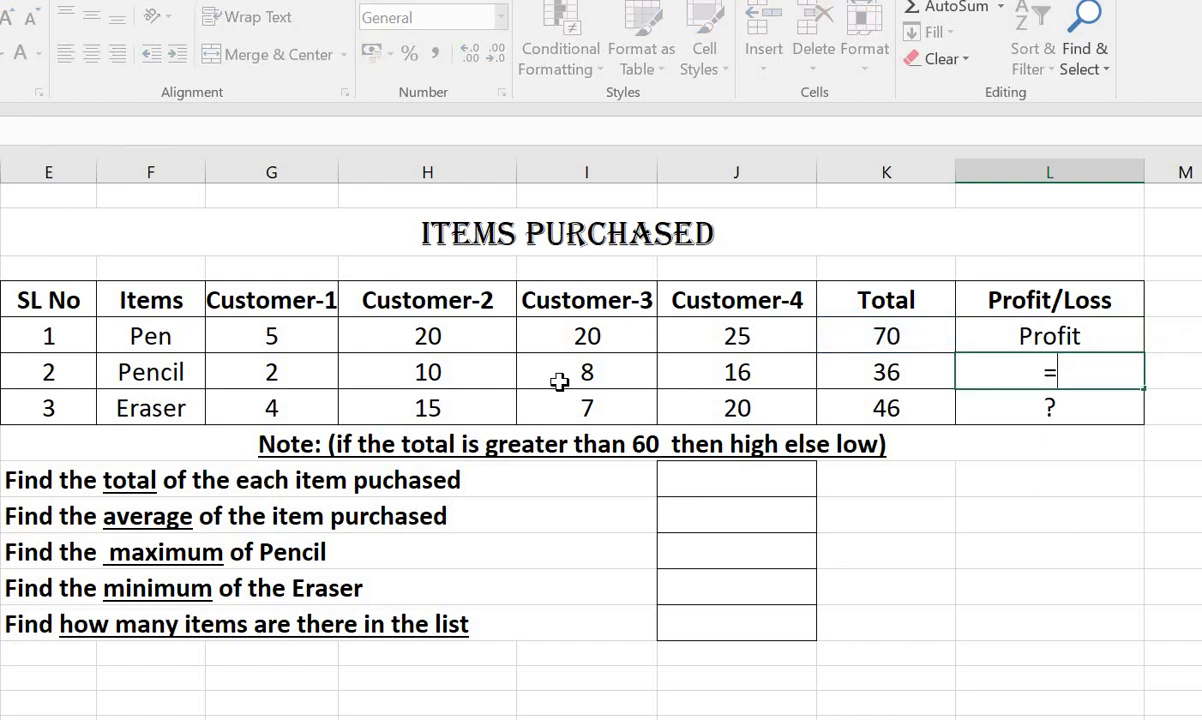
type("if")
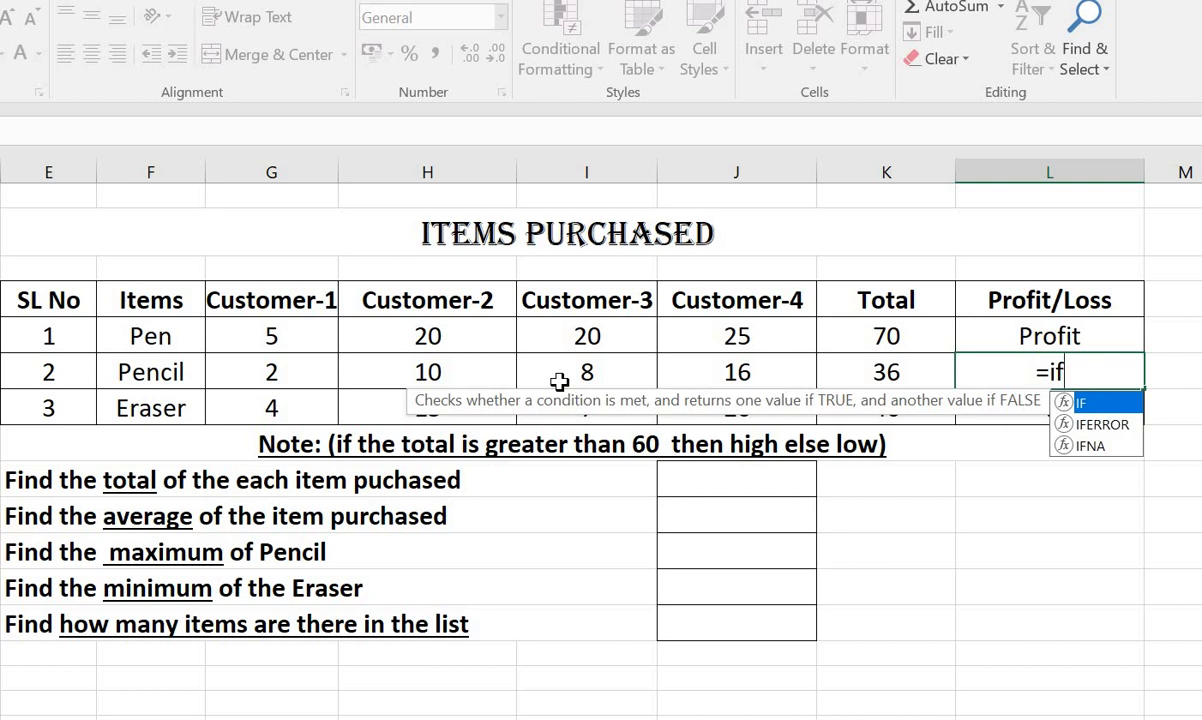
type("(")
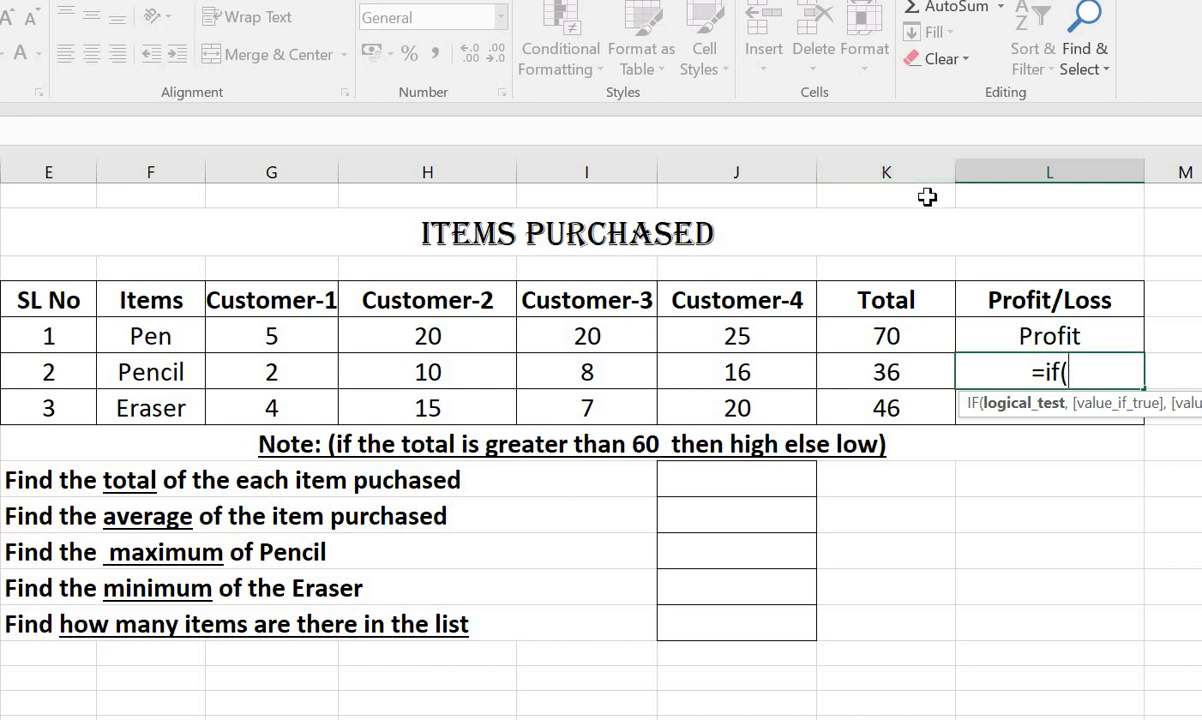
type("K")
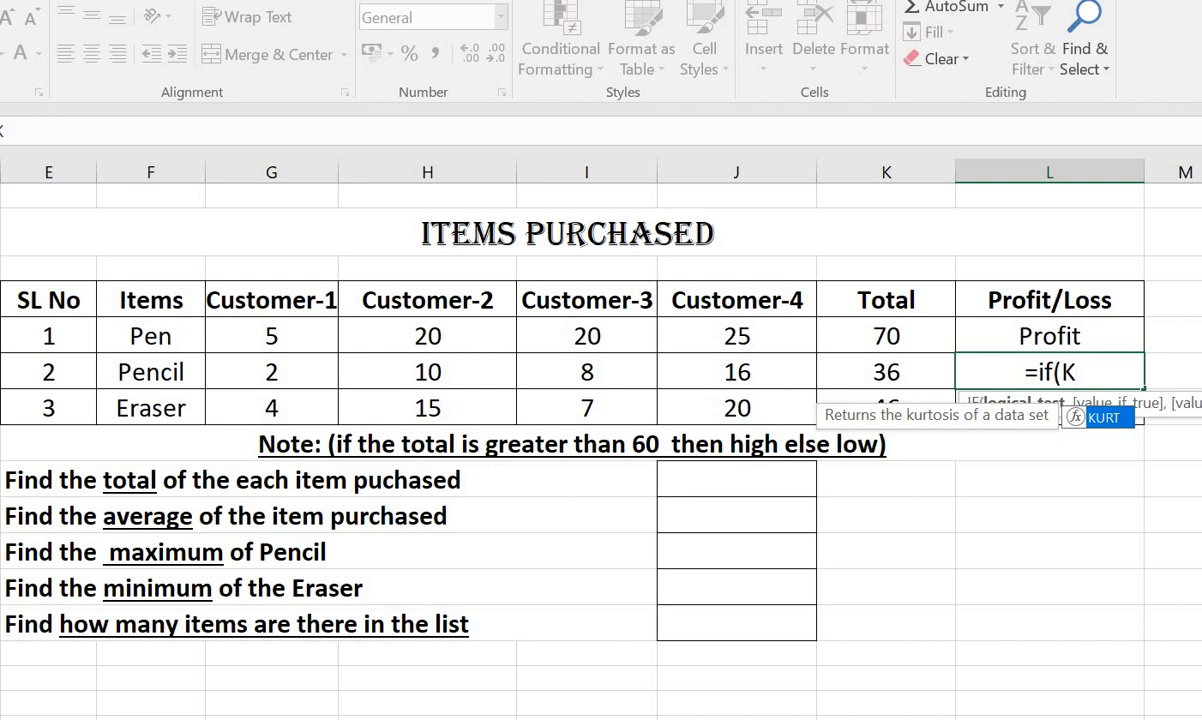
type("78")
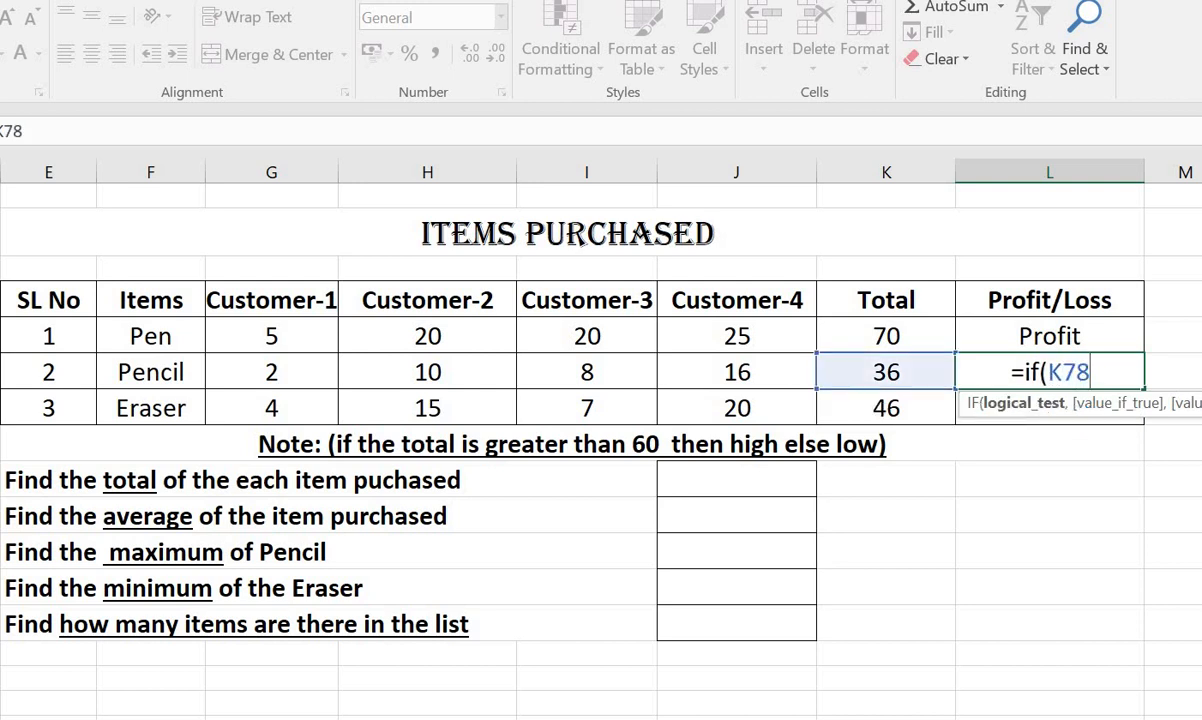
type(">60")
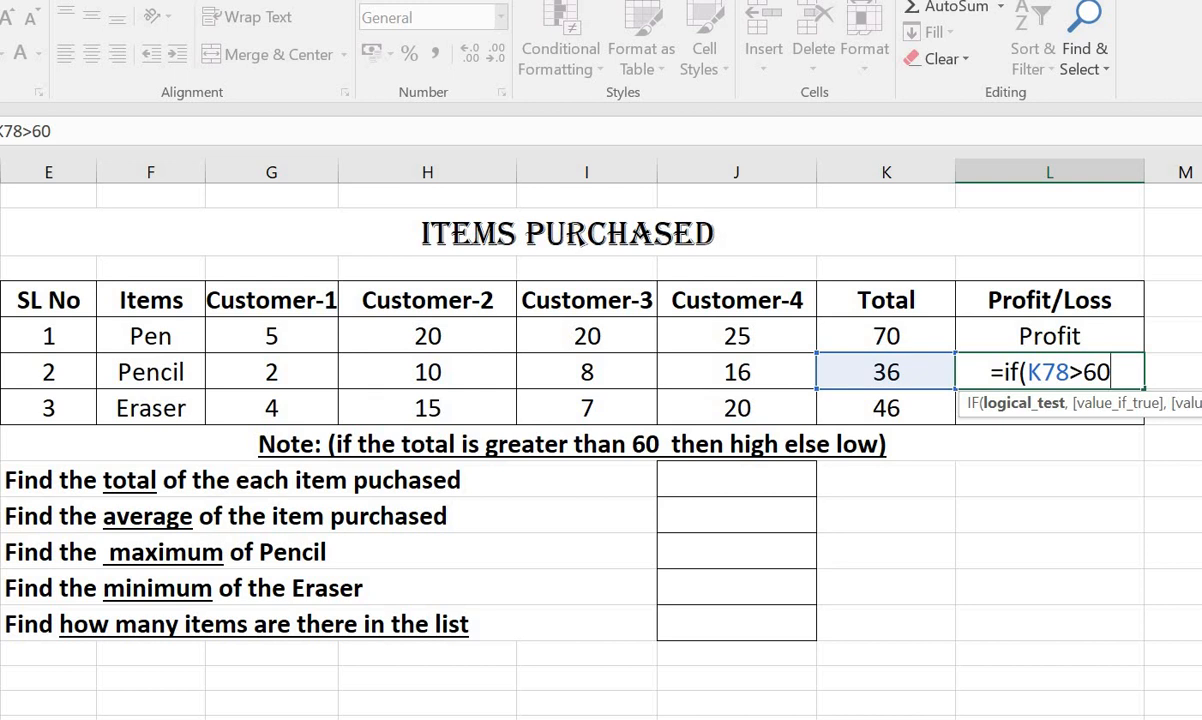
type(",\"Pr")
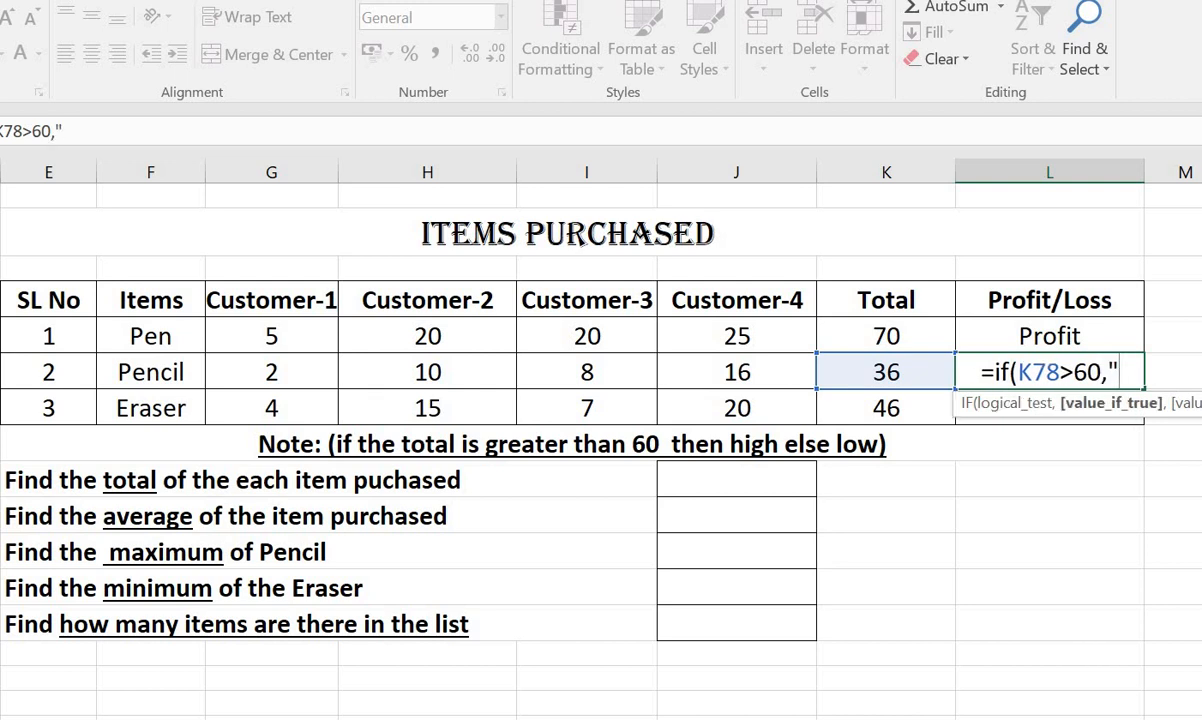
type("ofit")
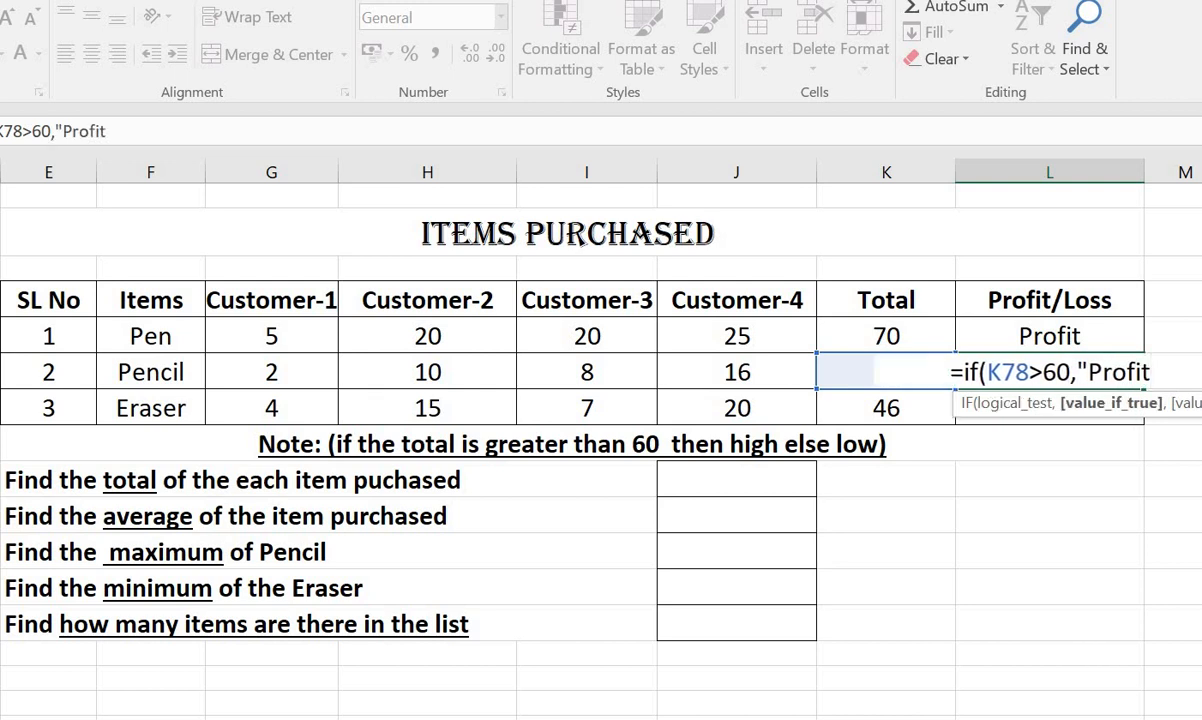
type("\",")
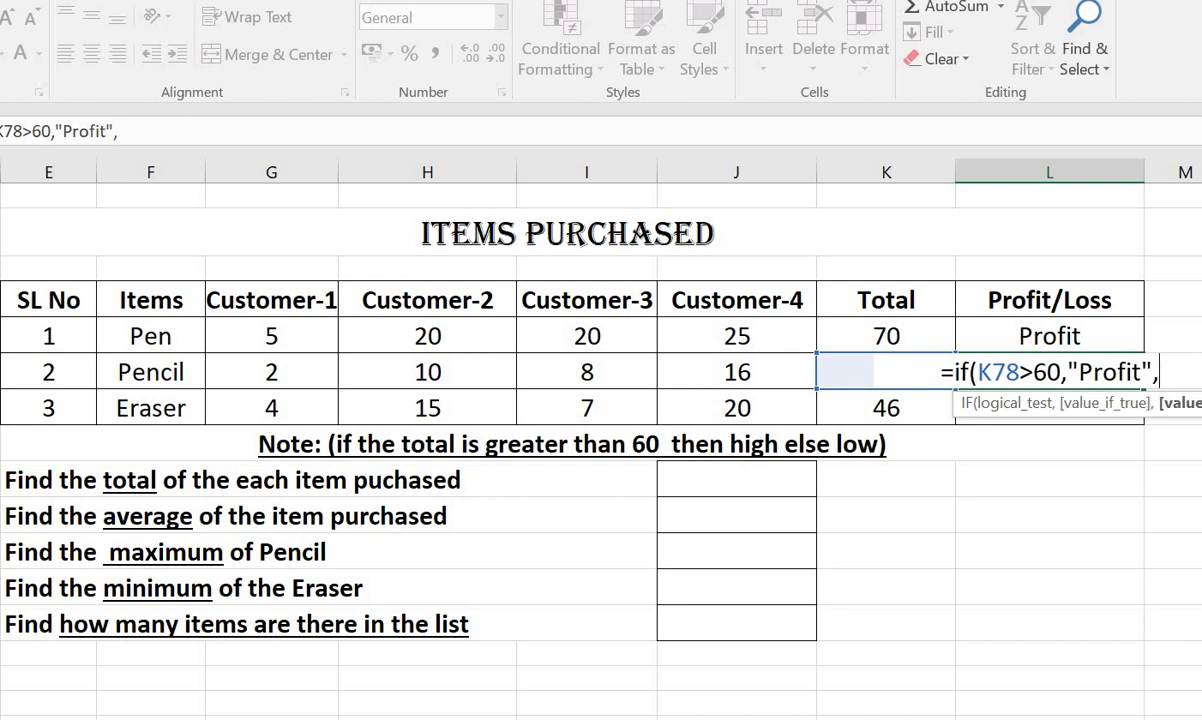
type("\"")
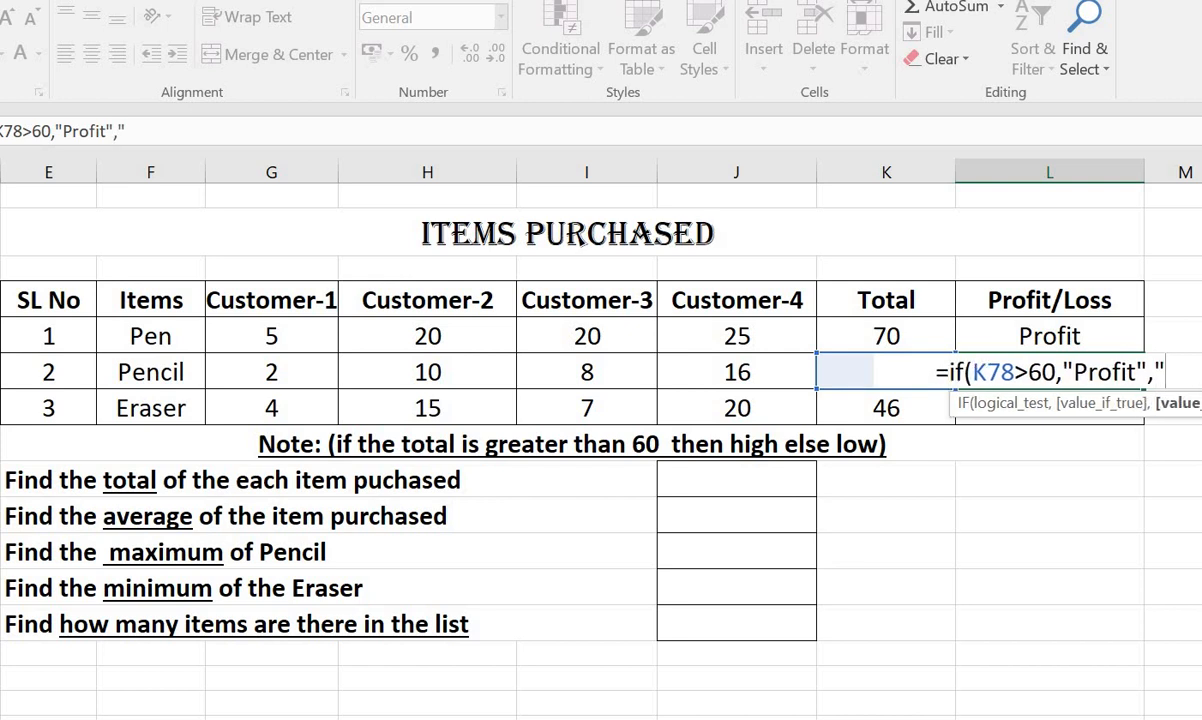
type("Lose\")")
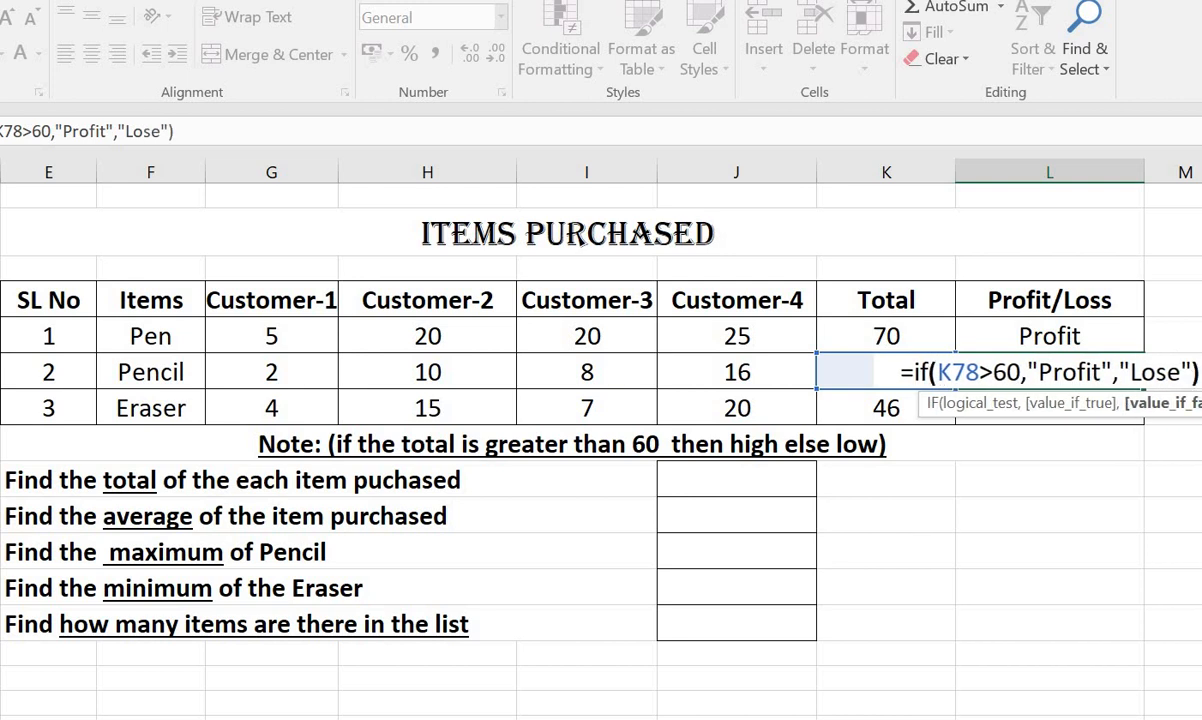
key("Return")
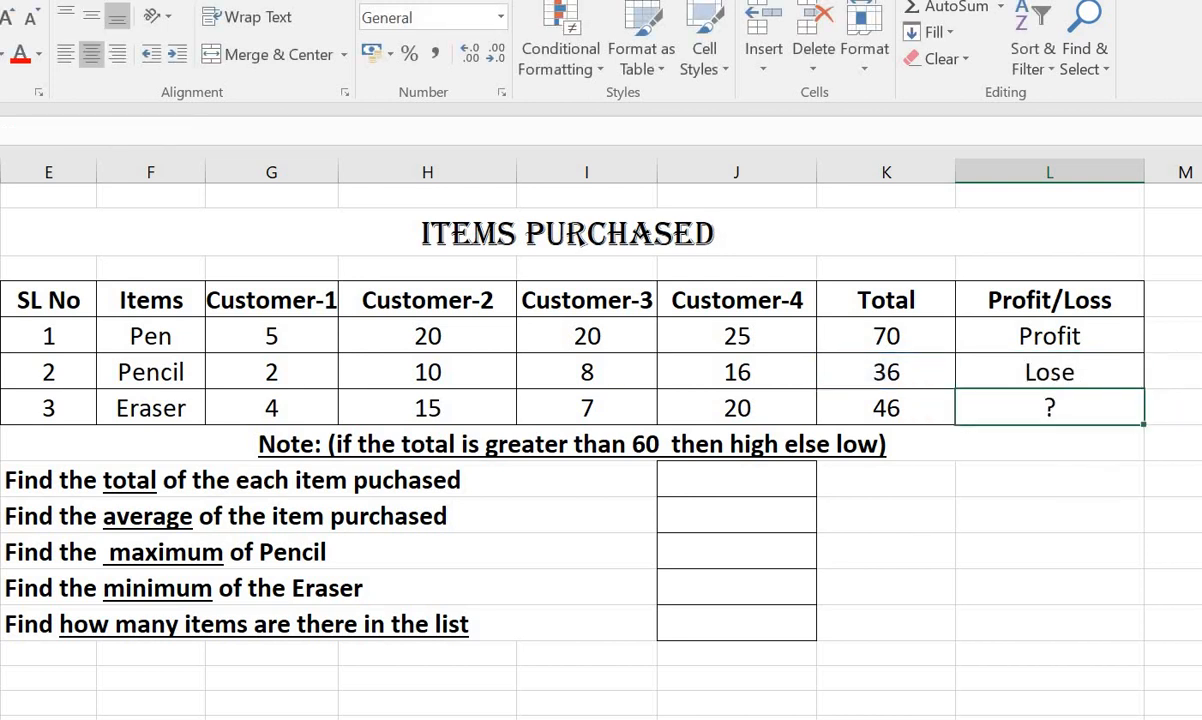
Clear the Pencil row's Profit/Loss cell and fill the Pen row's IF formula down through the Pencil and Eraser rows.
left_click(1099, 372)
key("Delete")
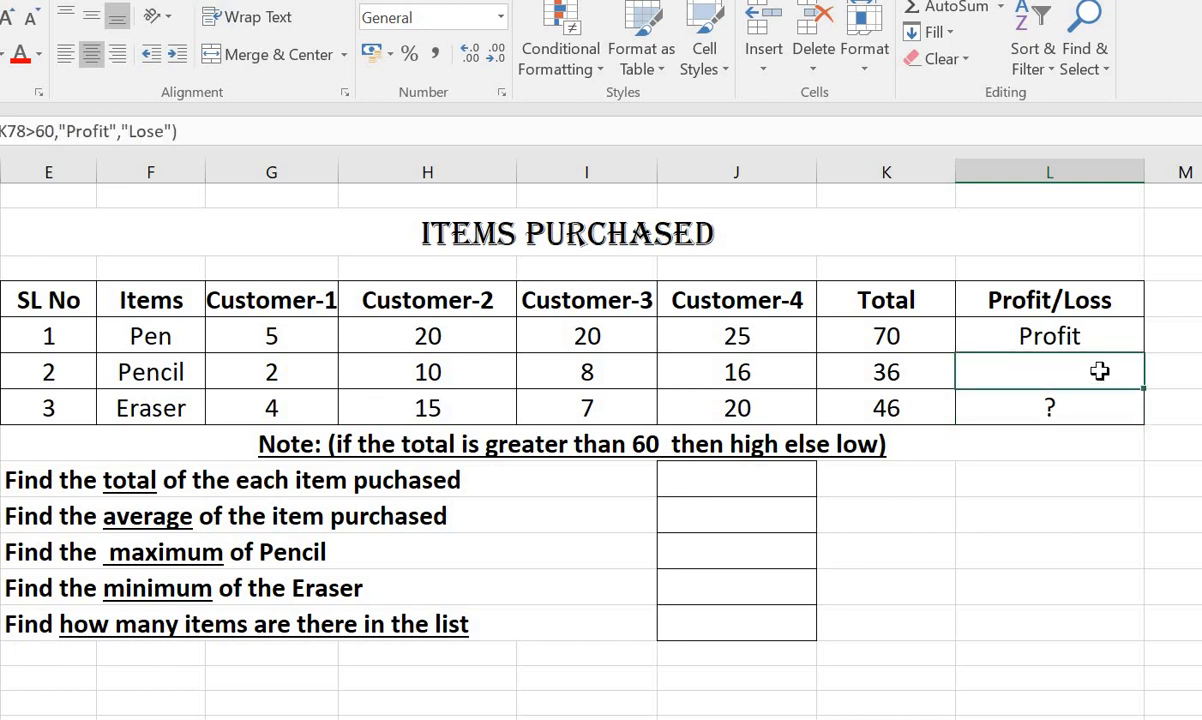
left_click(1093, 340)
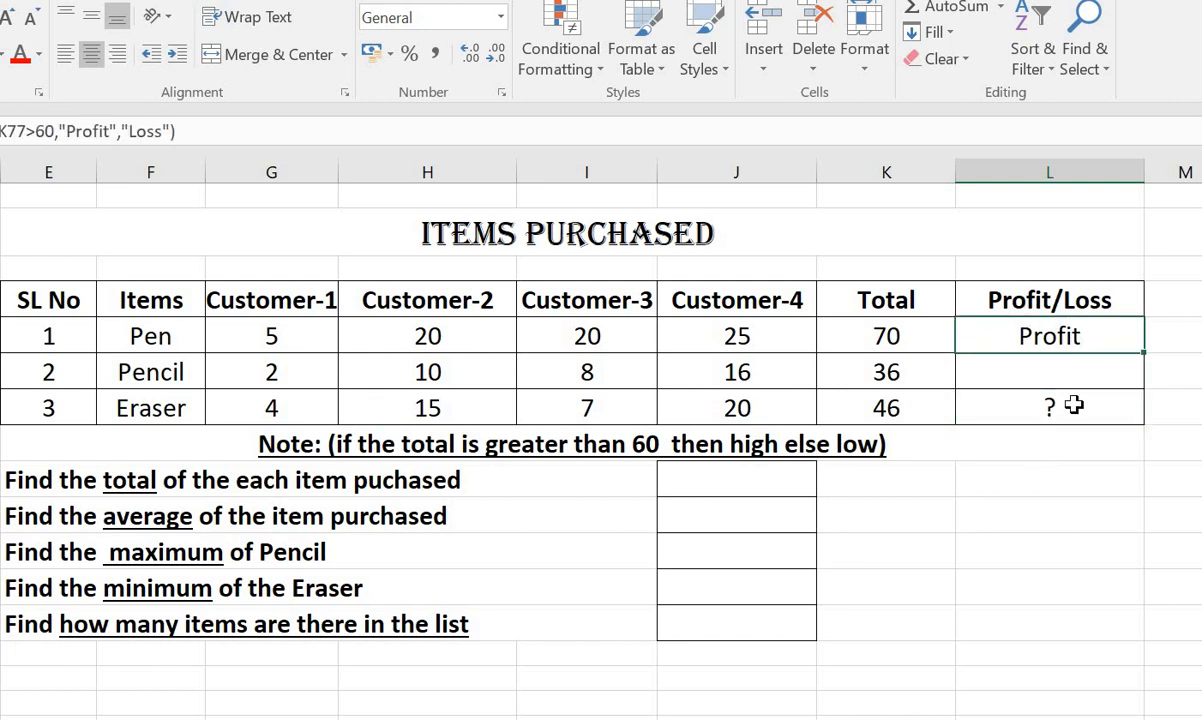
left_click(1073, 405)
left_click(1079, 329)
left_click_drag(1146, 350, 1141, 420)
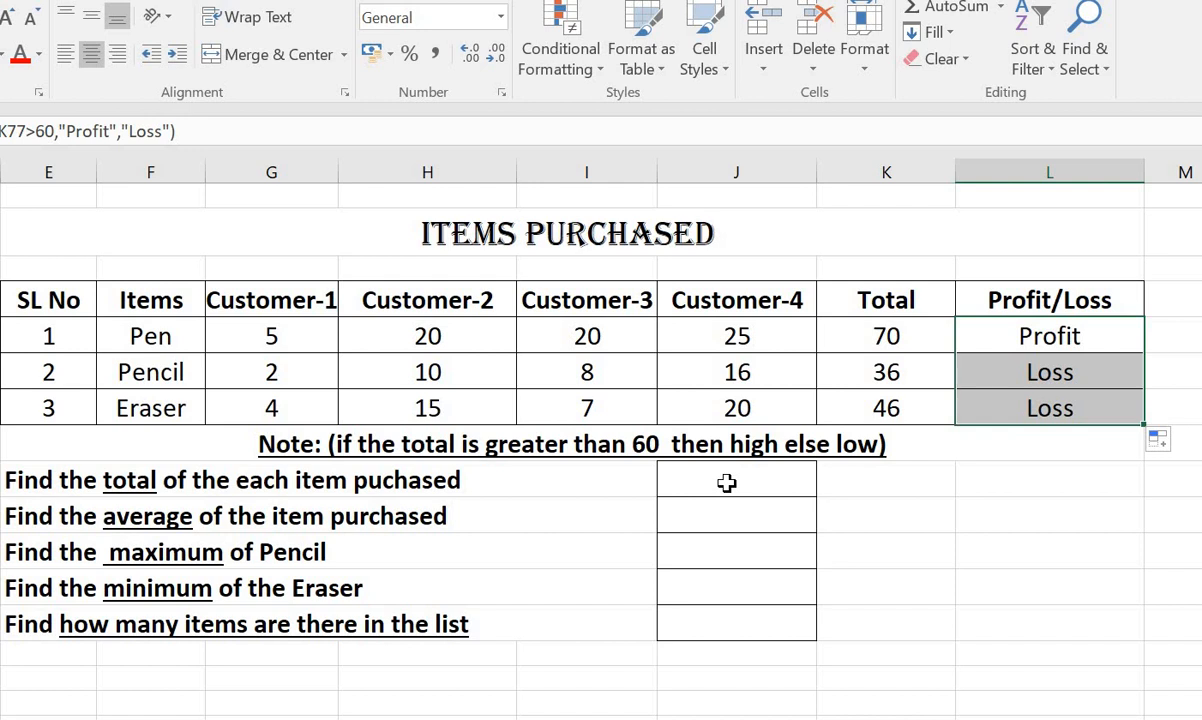
left_click(1097, 336)
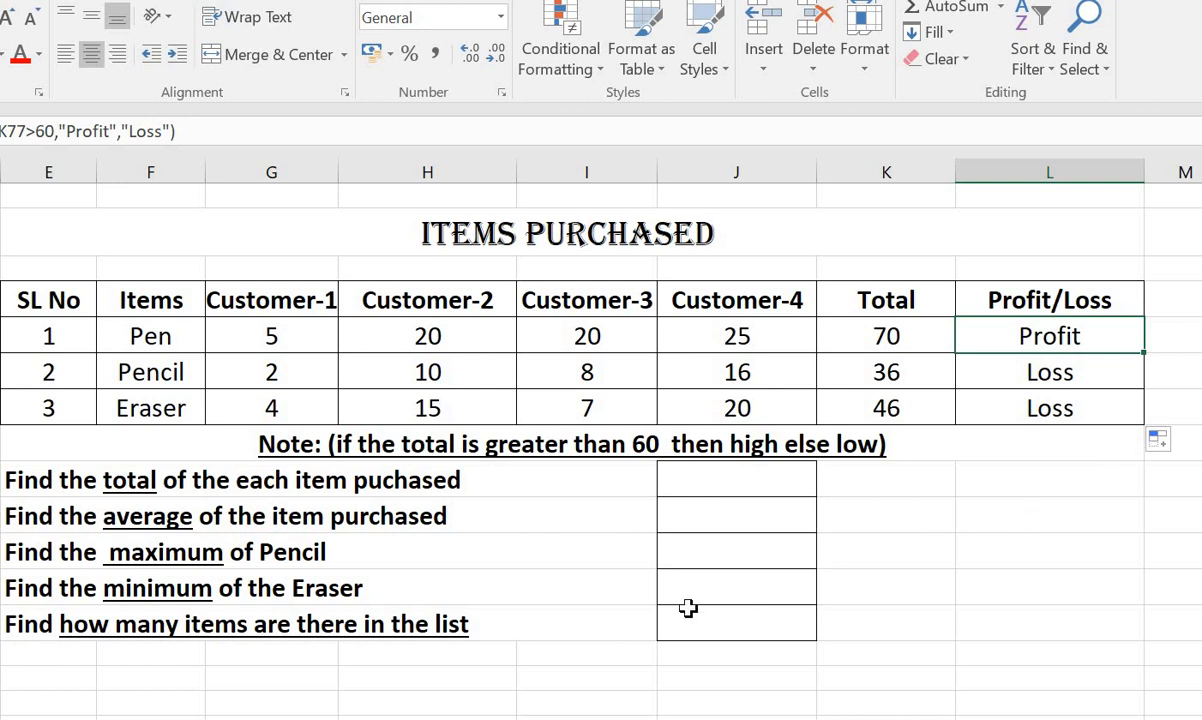
Enter the formula =SUM(K77:K79) in the answer cell for the total of each item purchased.
left_click(690, 468)
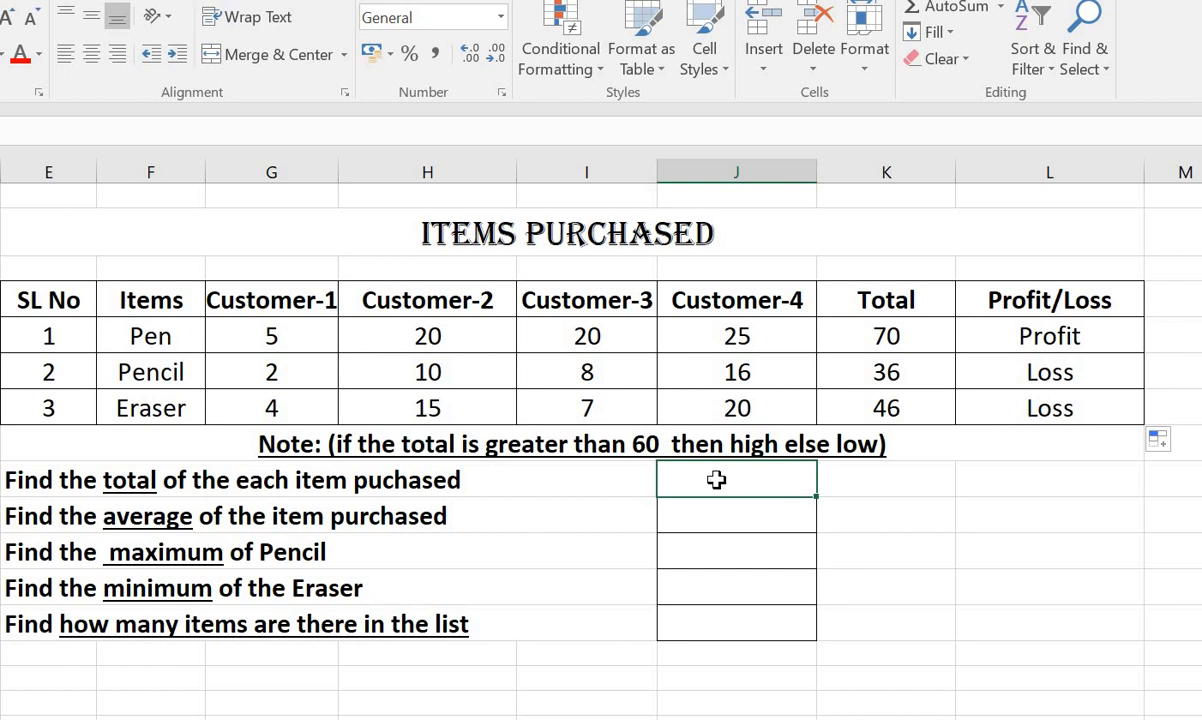
type("=")
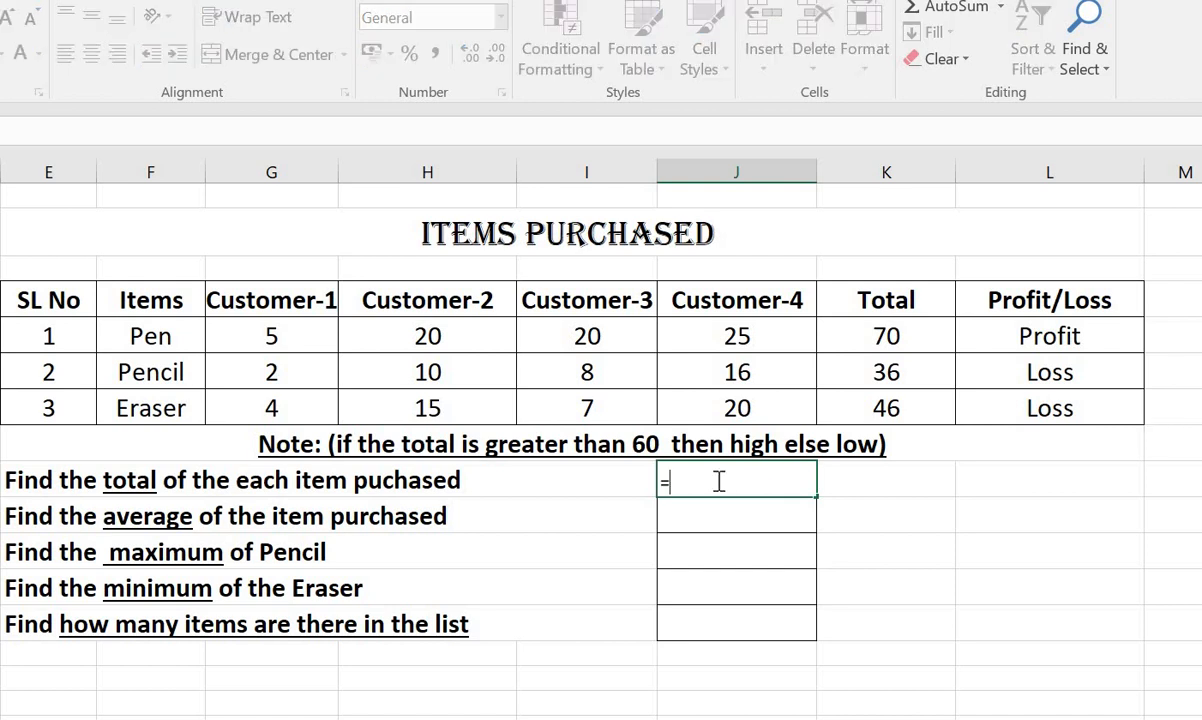
type("sum(")
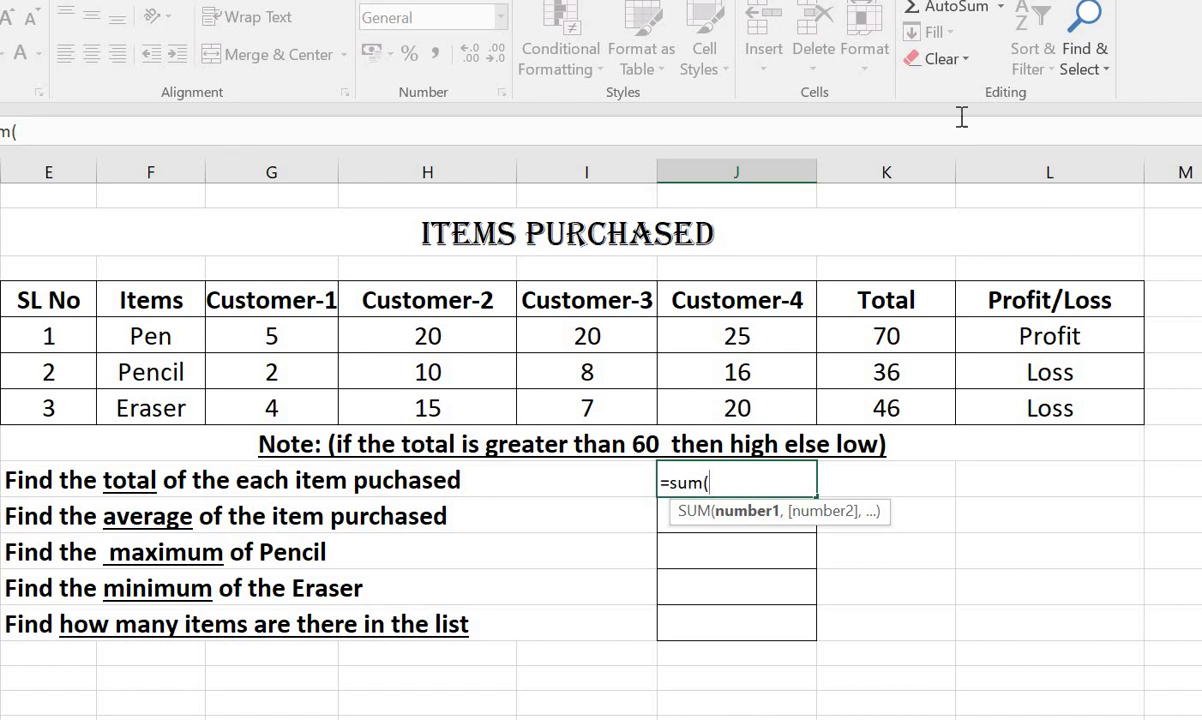
type("K")
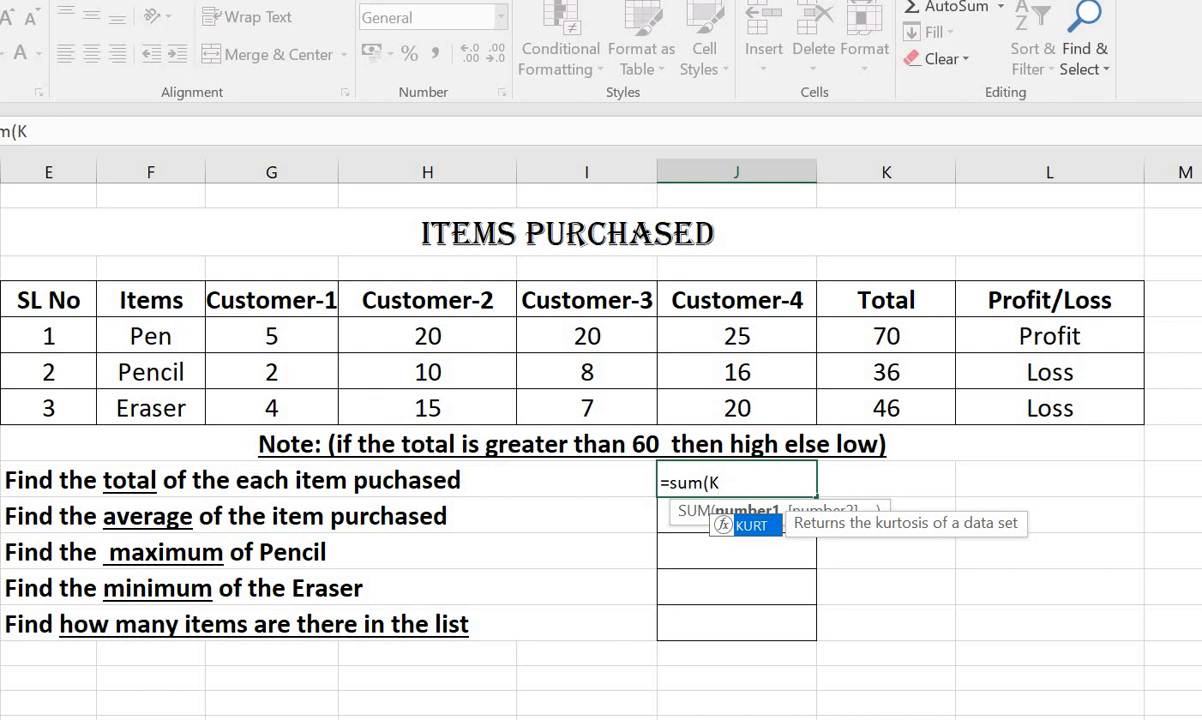
type("77")
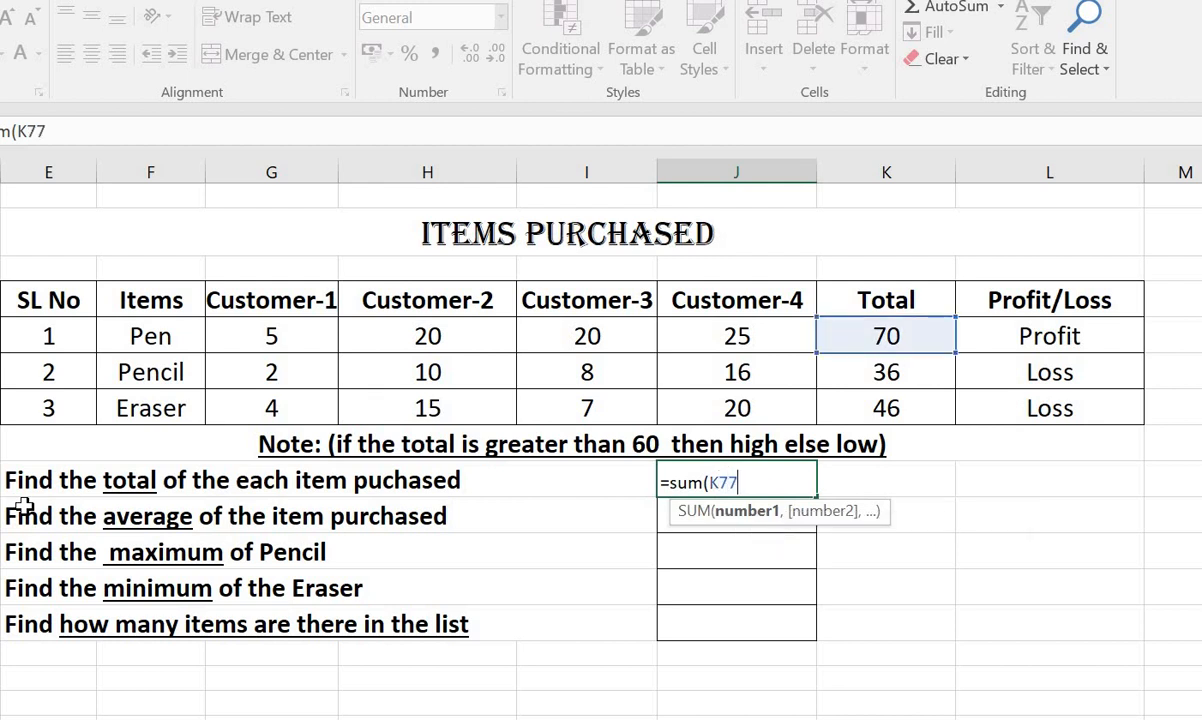
type("\"")
key("BackSpace")
type(":K")
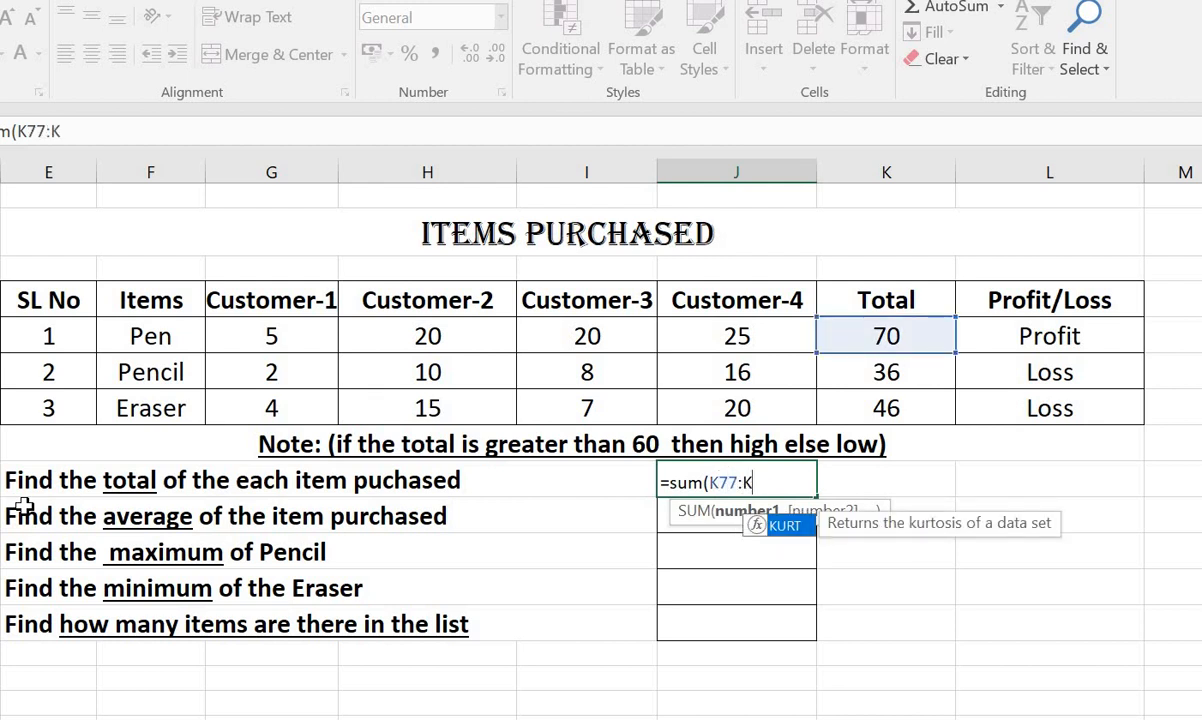
type("79")
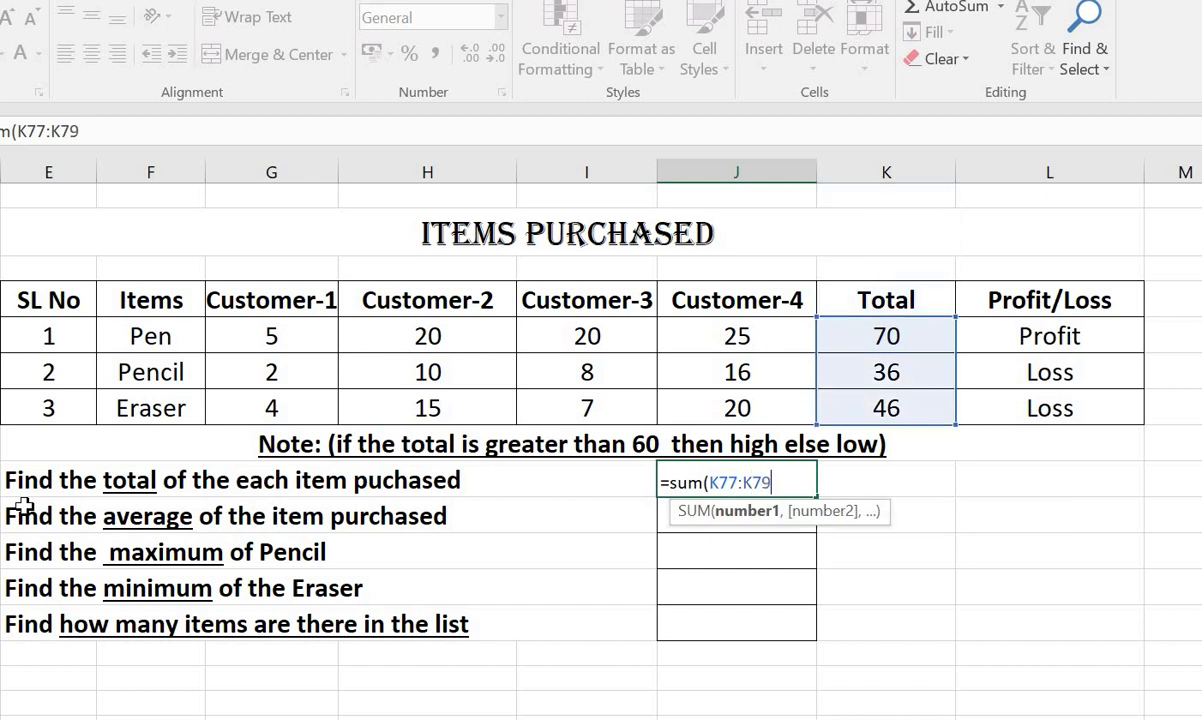
type(")")
key("Return")
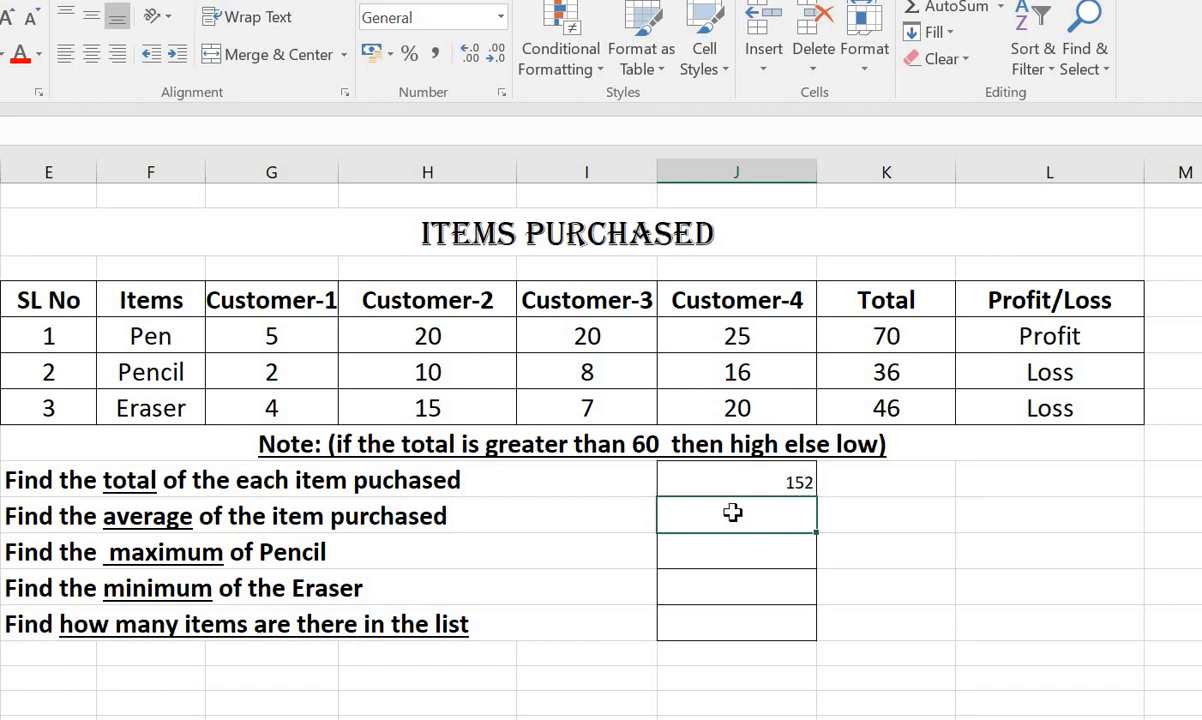
Try to enter the formula =average(K77:79) in the answer cell for the average of the item purchased.
type("=a")
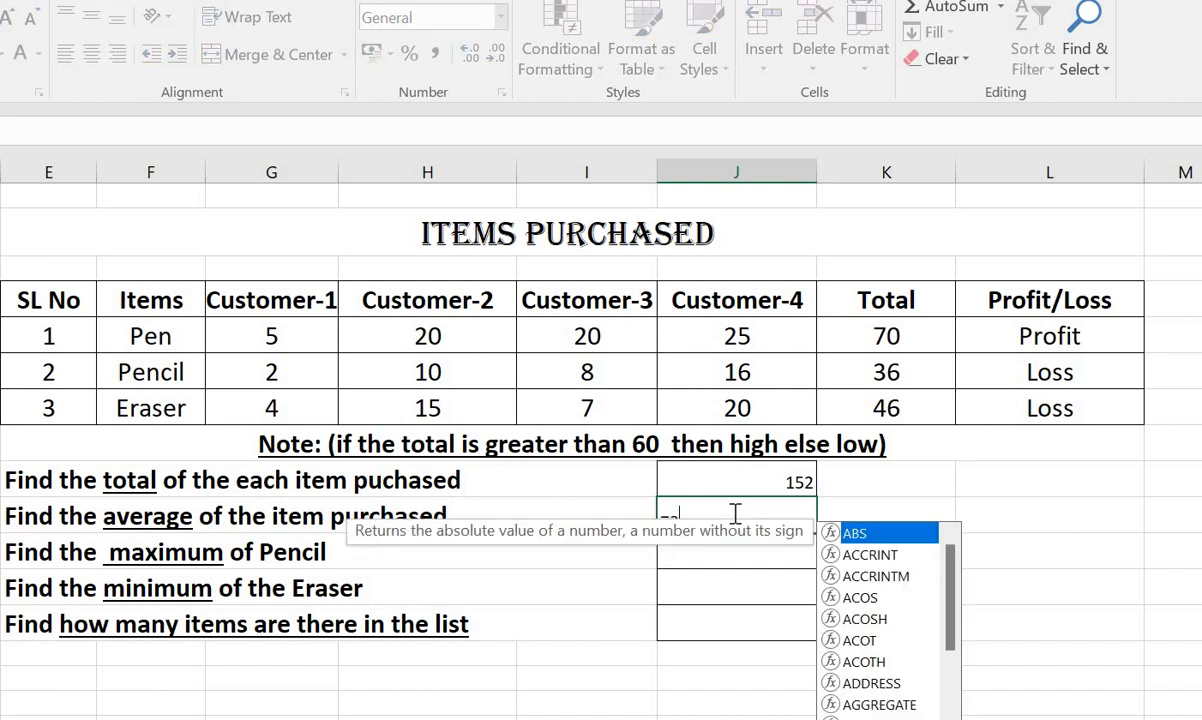
type("verage")
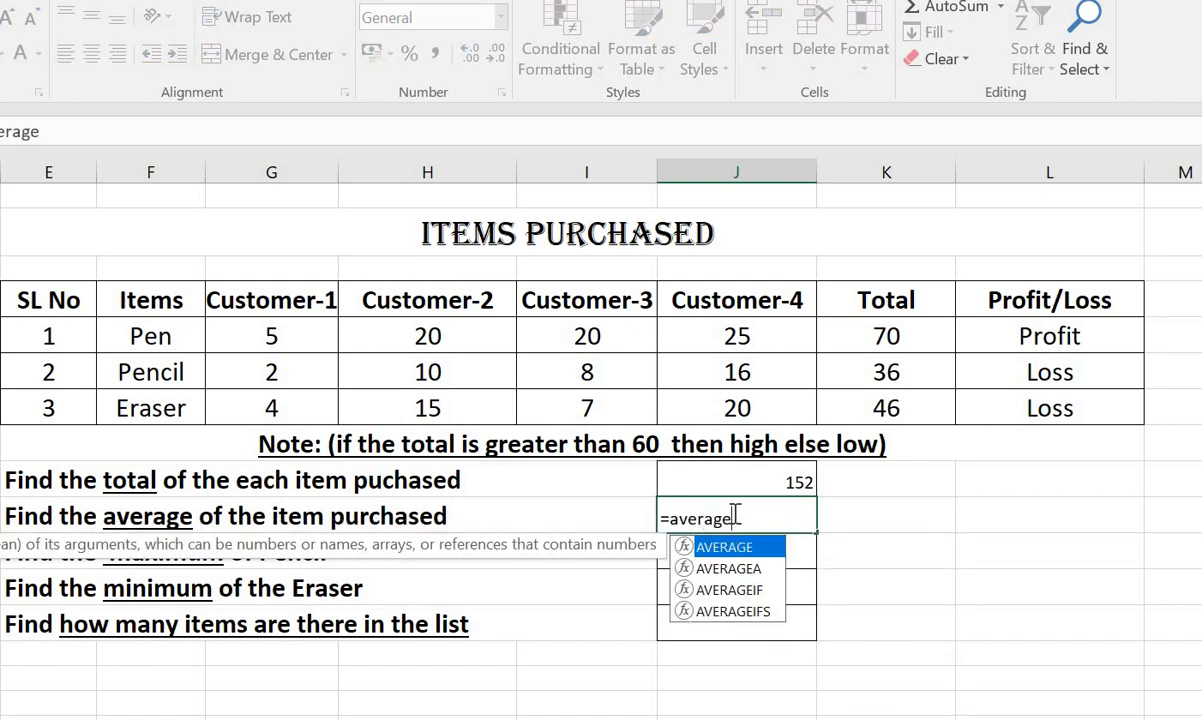
type("(")
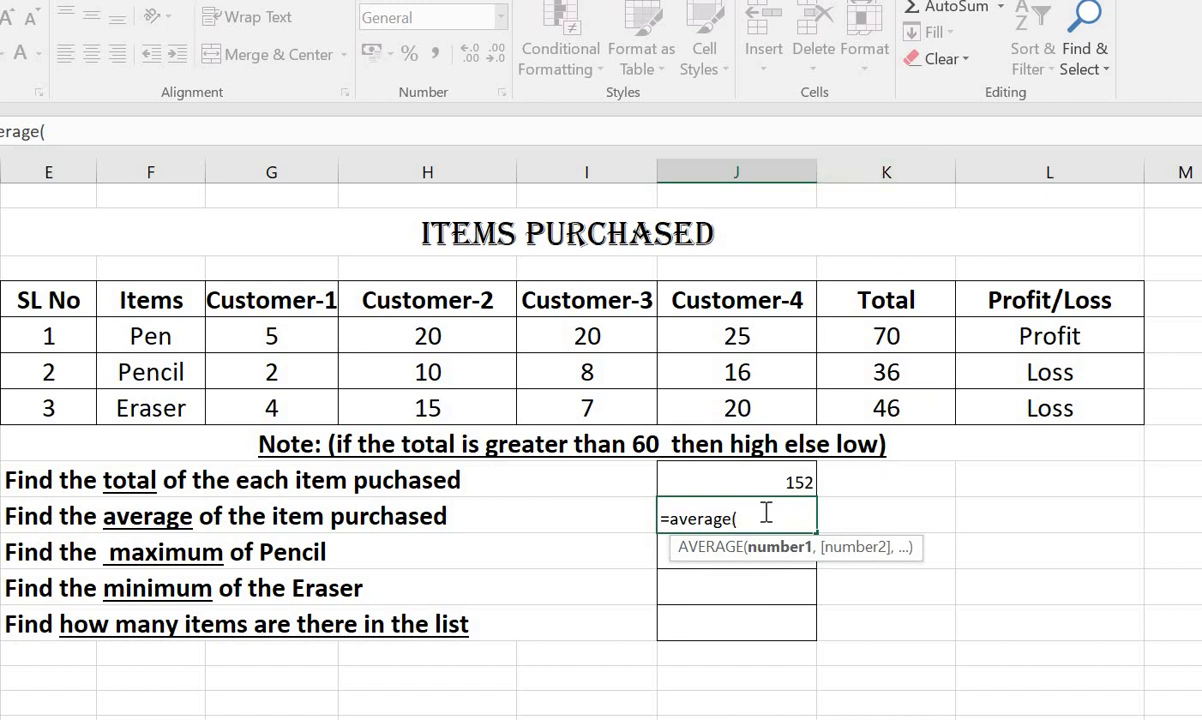
type("K")
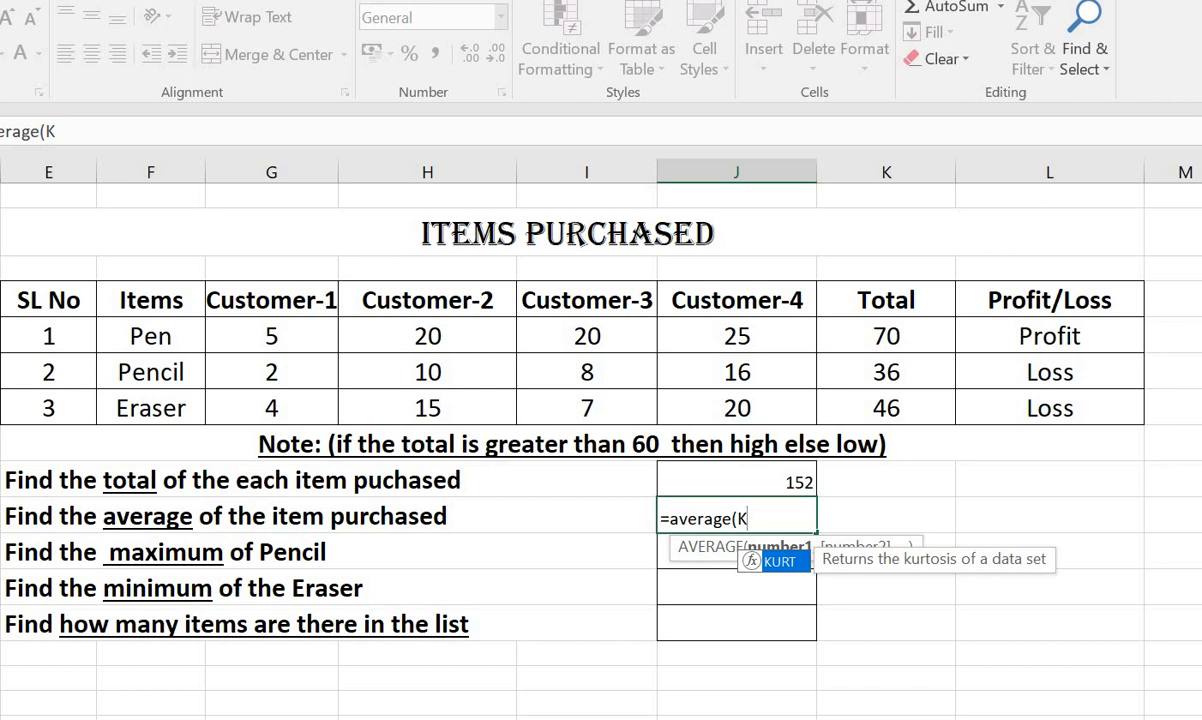
type("77:")
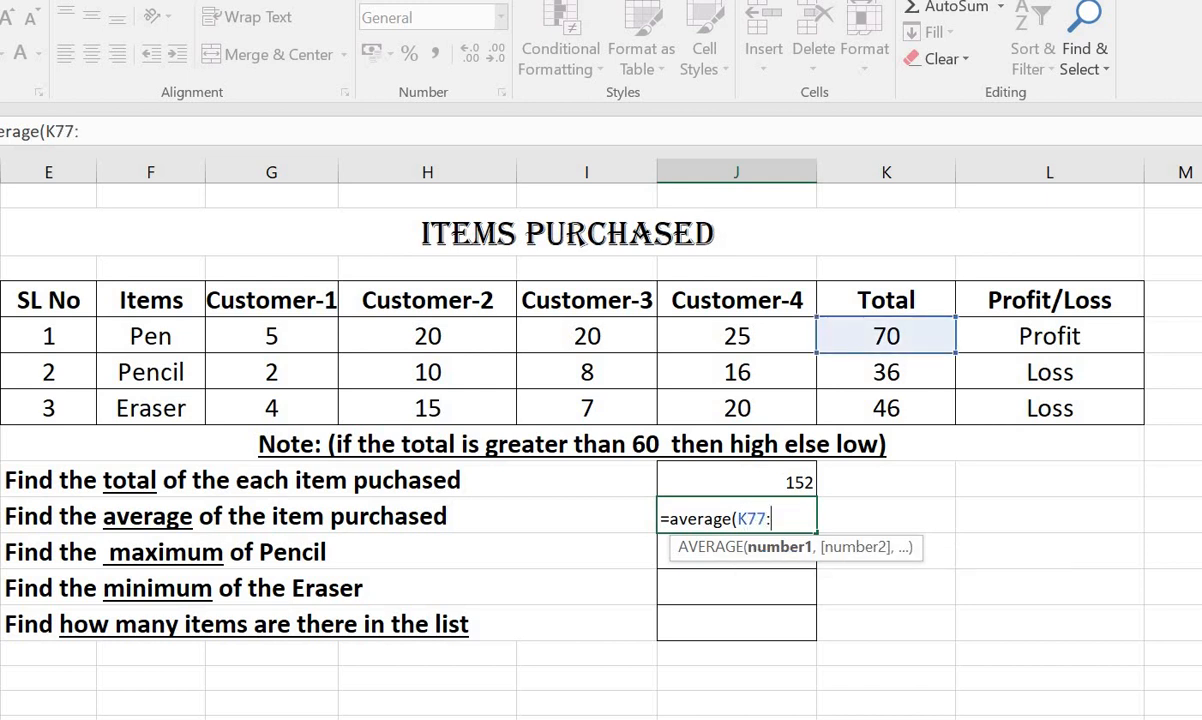
type("79)")
key("Return")
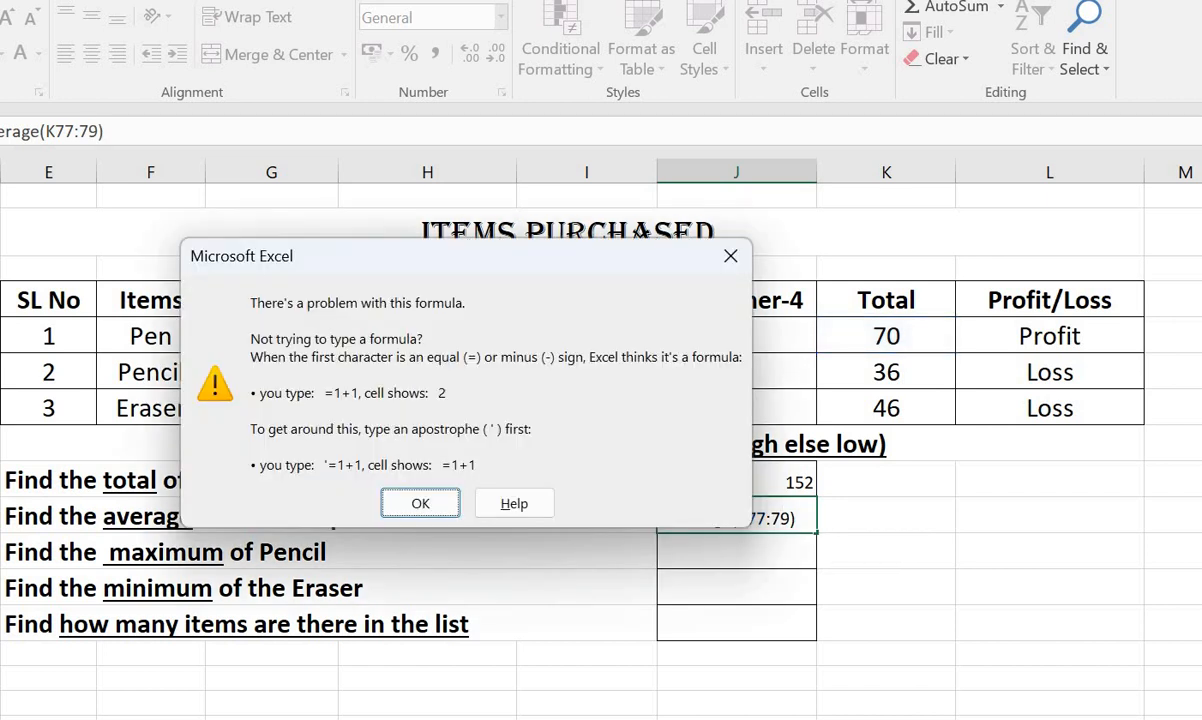
left_click(421, 503)
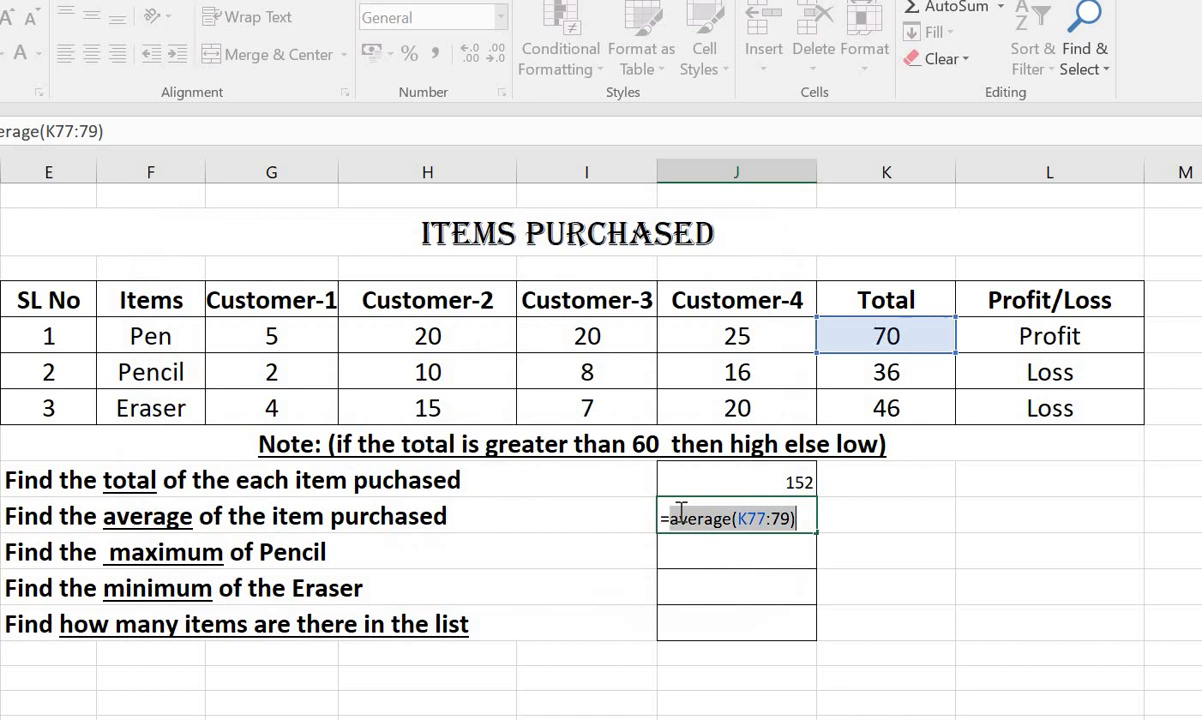
Correct the range in the average formula to K77:K79 and commit it.
left_click(775, 528)
type("K")
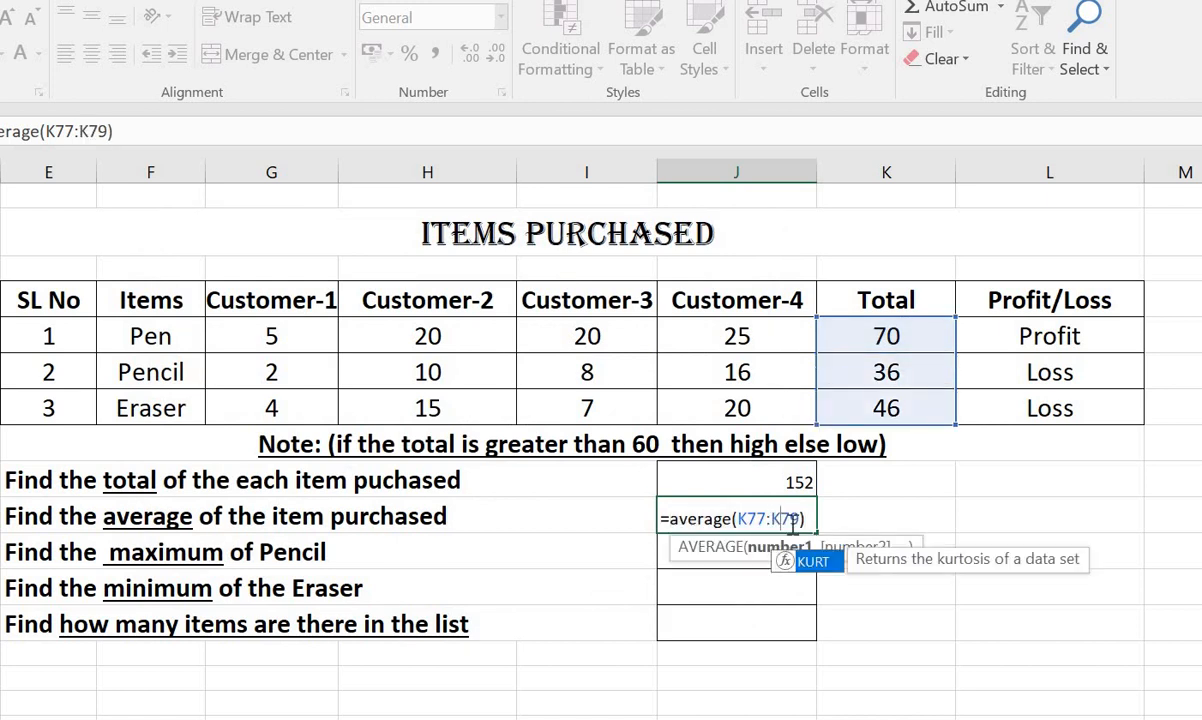
key("Return")
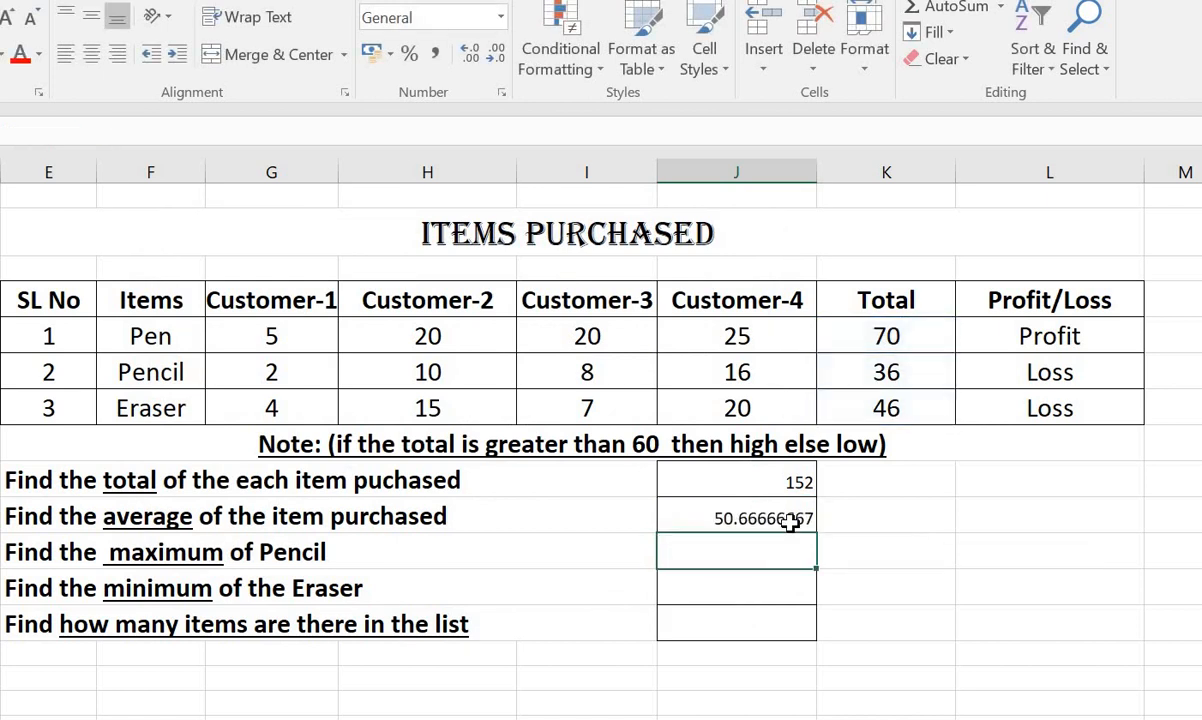
left_click(718, 516)
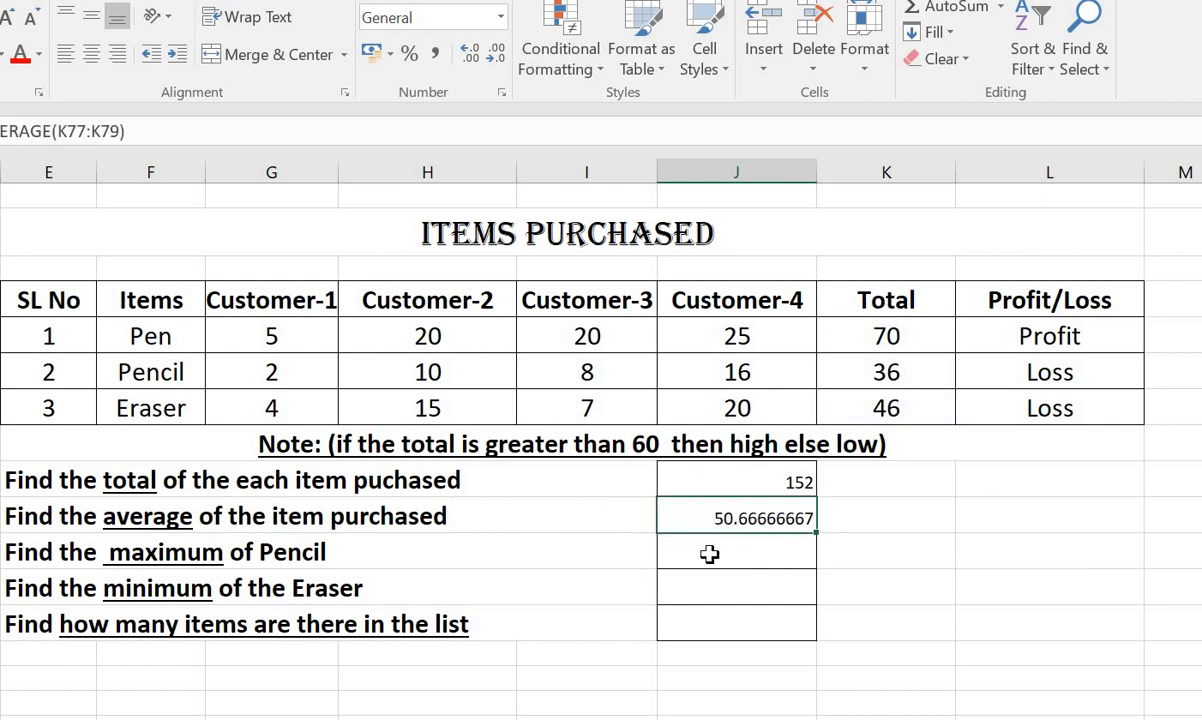
left_click(709, 554)
type("=")
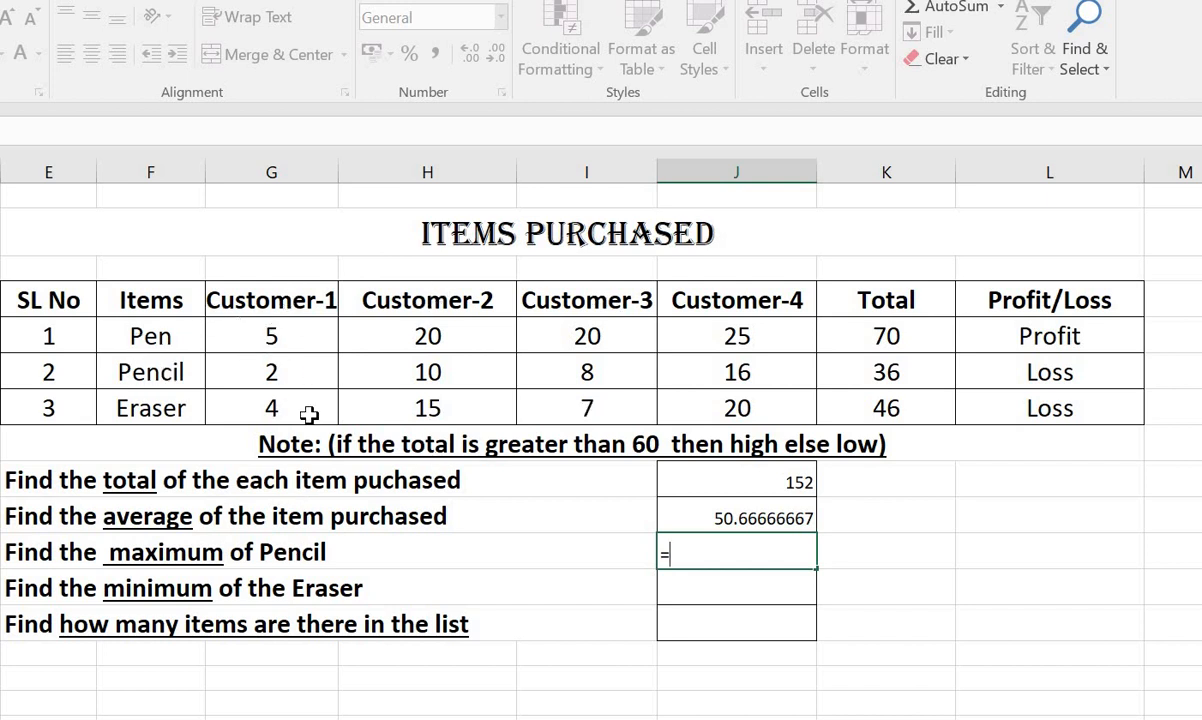
key("BackSpace")
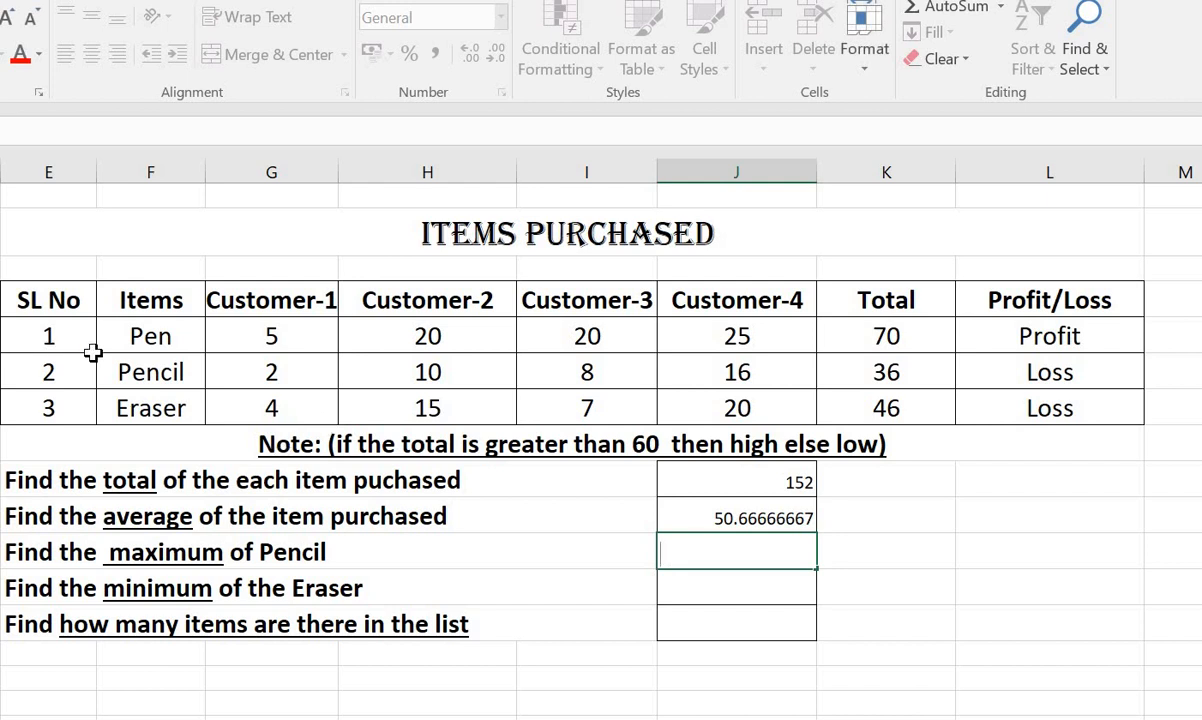
left_click(120, 373)
left_click_drag(258, 368, 762, 360)
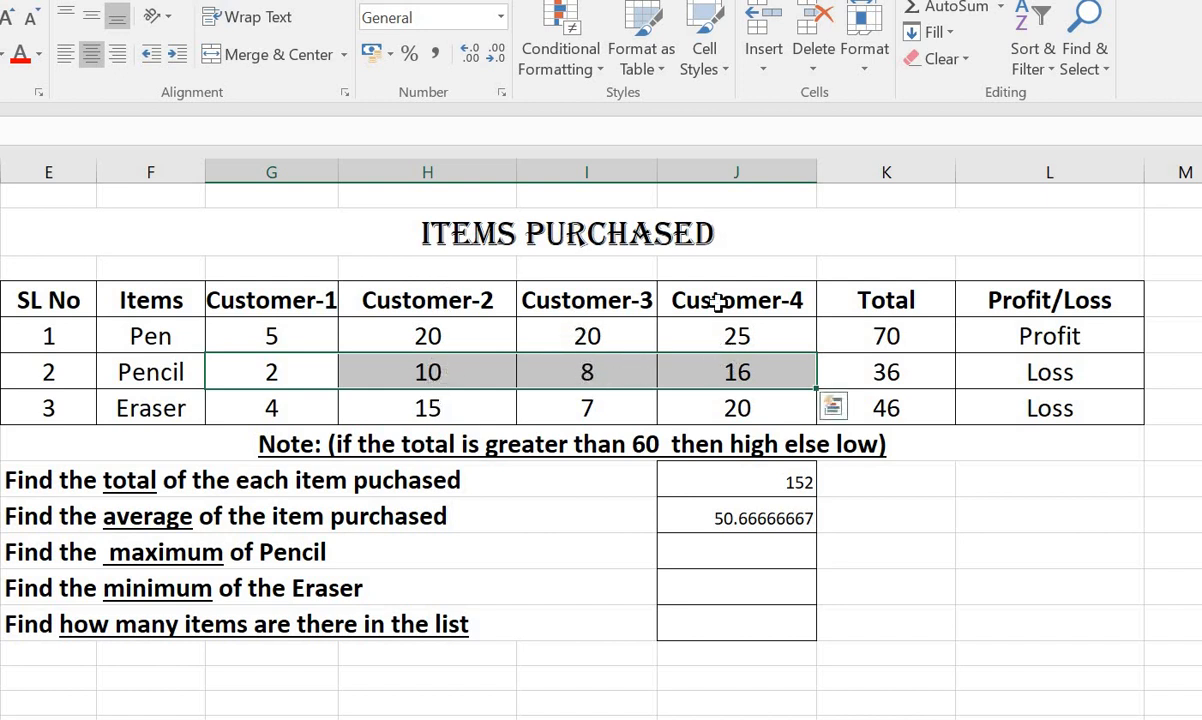
Enter the formula =max(G78:J78) in the answer cell for the maximum of Pencil.
left_click(707, 555)
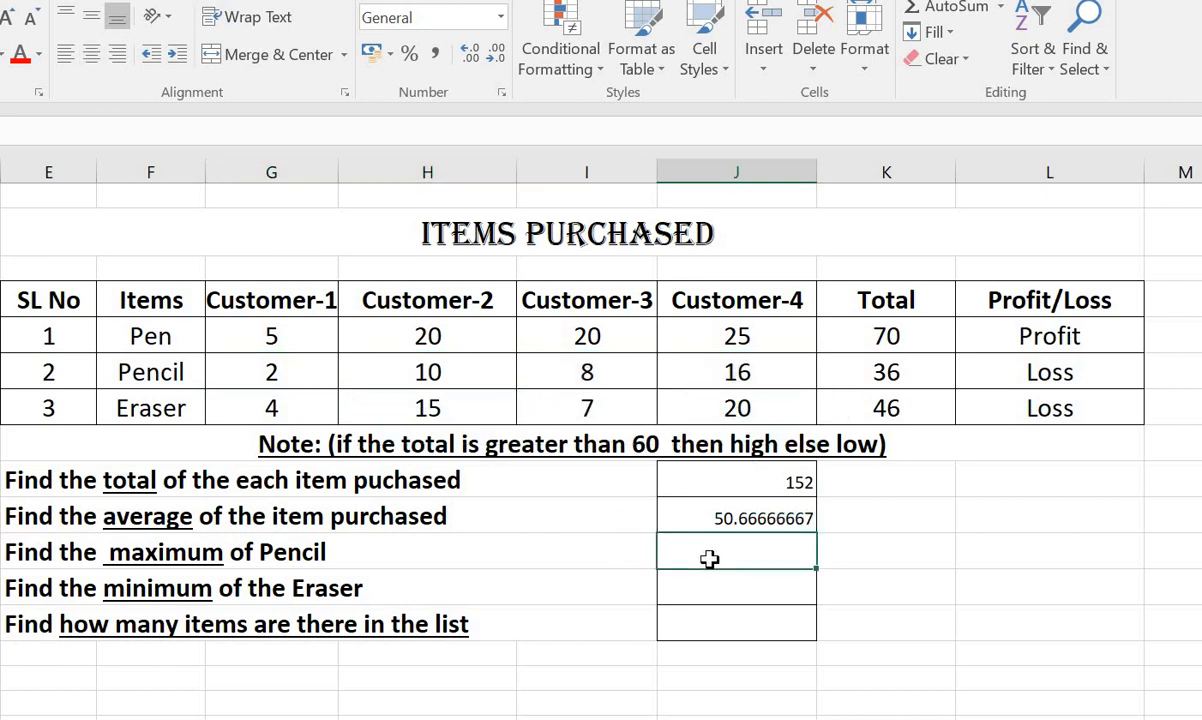
type("=")
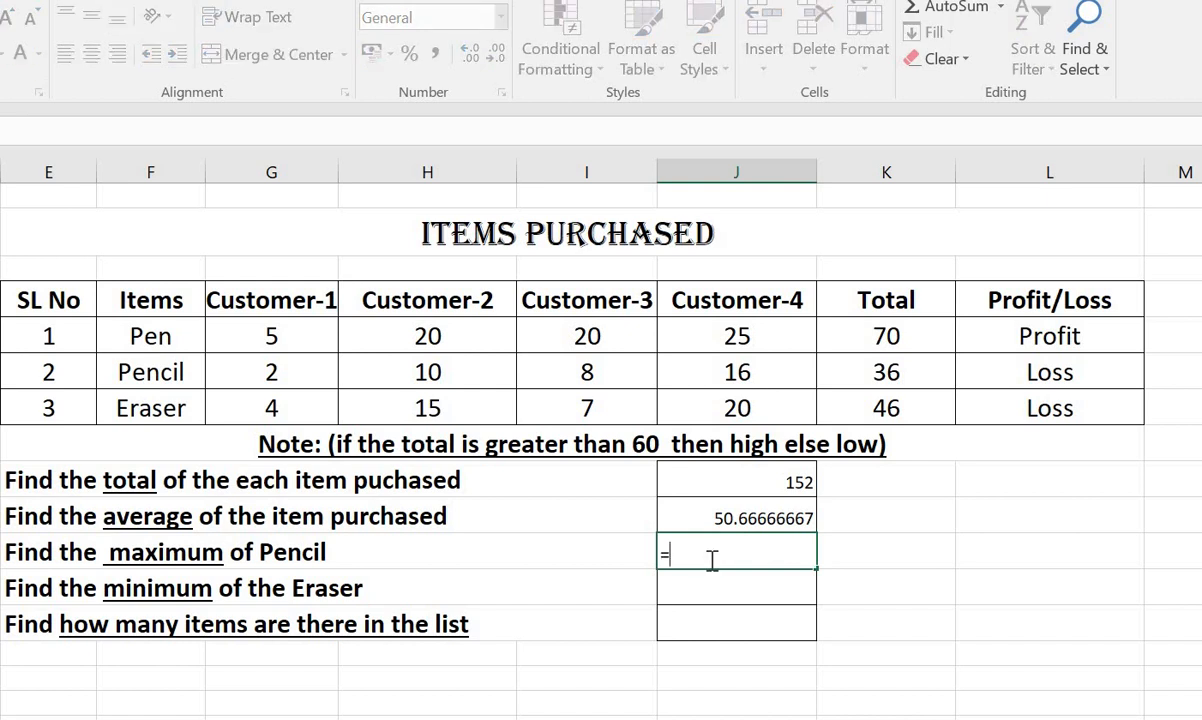
type("max")
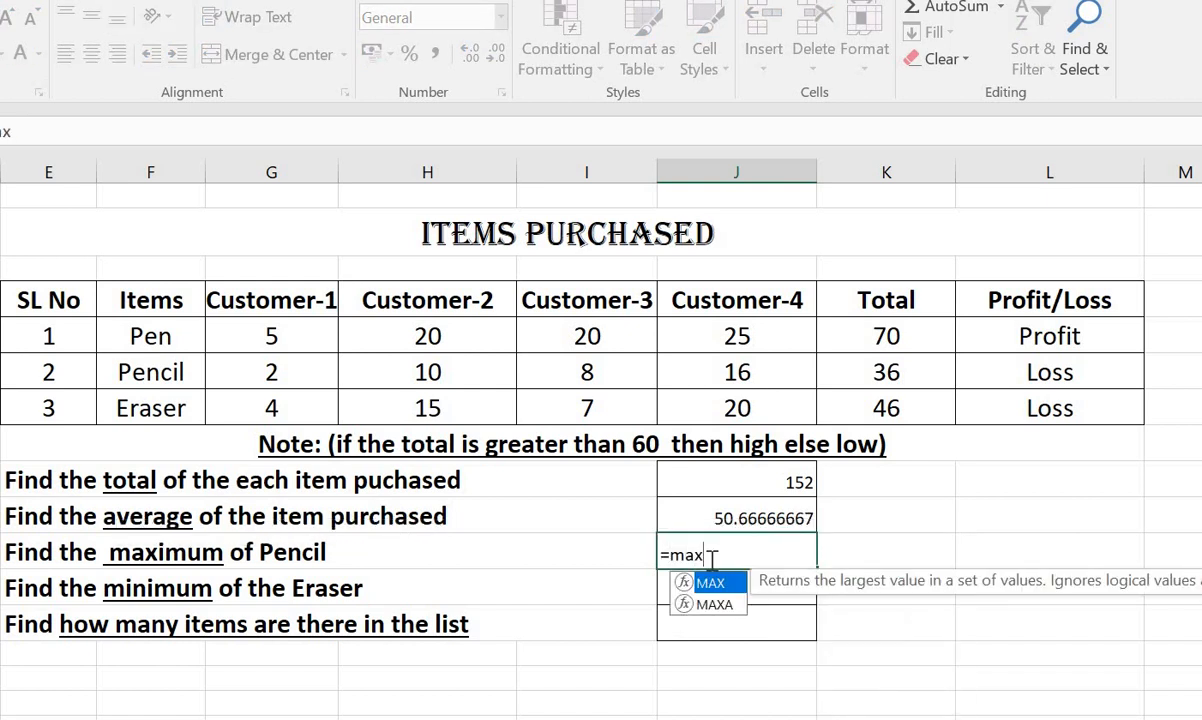
type("(")
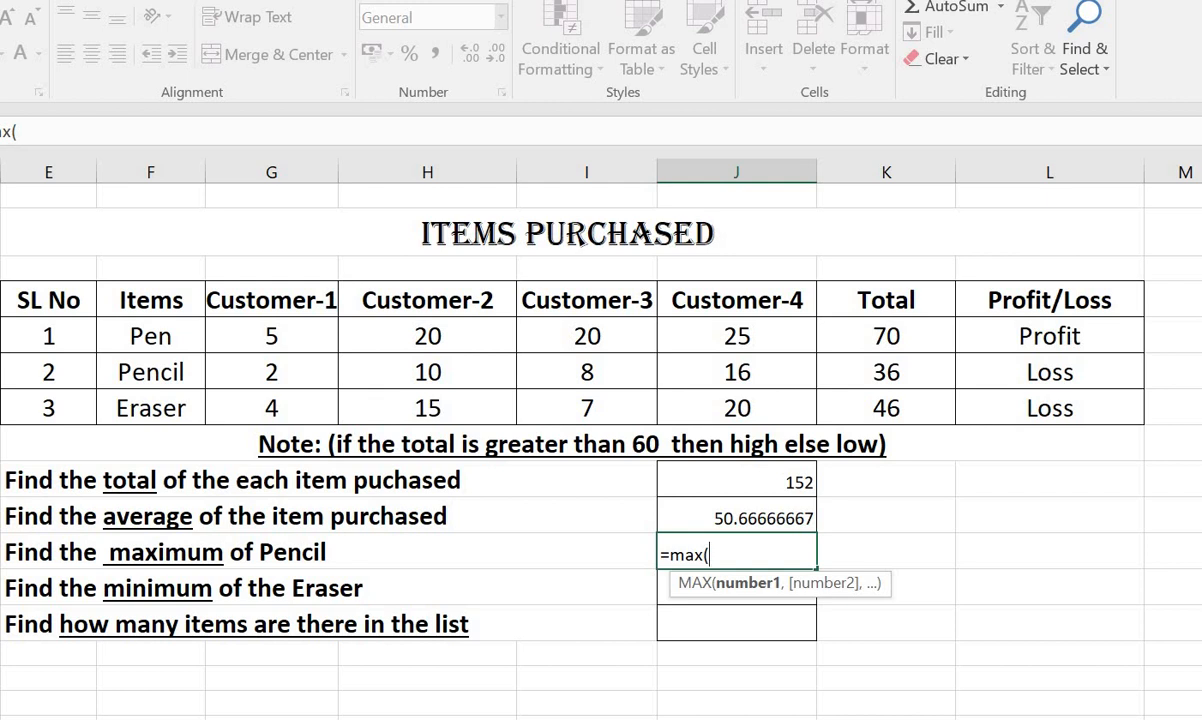
type("G78:")
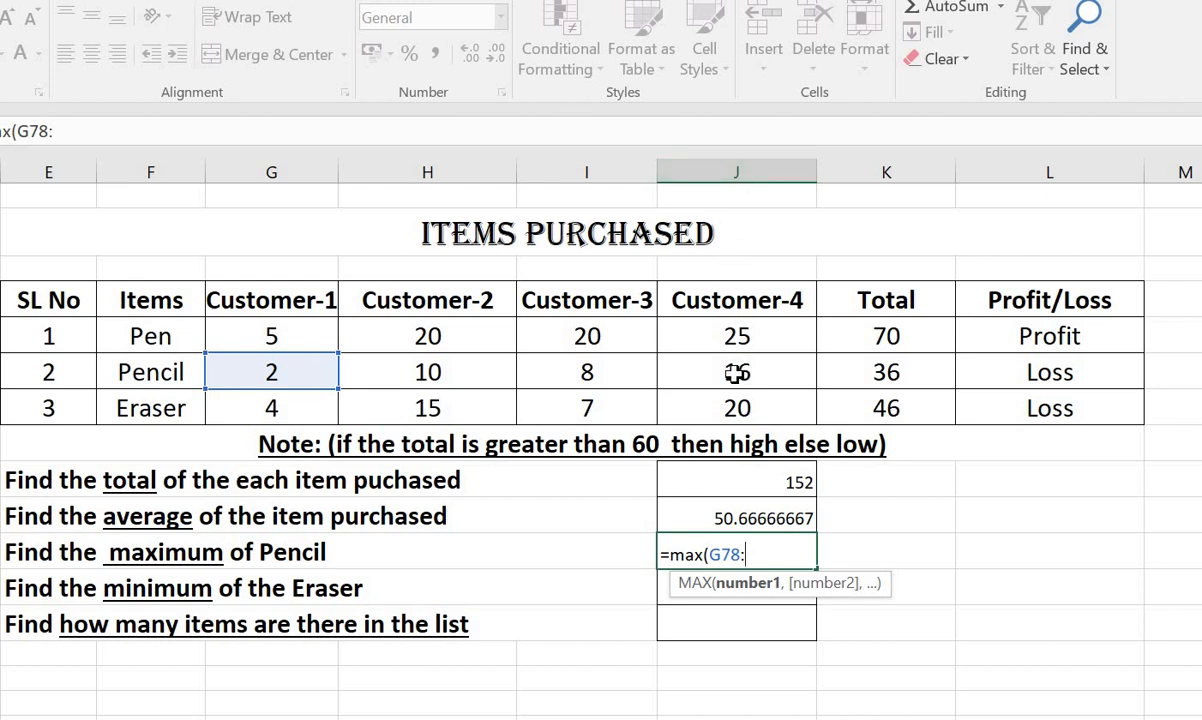
type("J")
type("78")
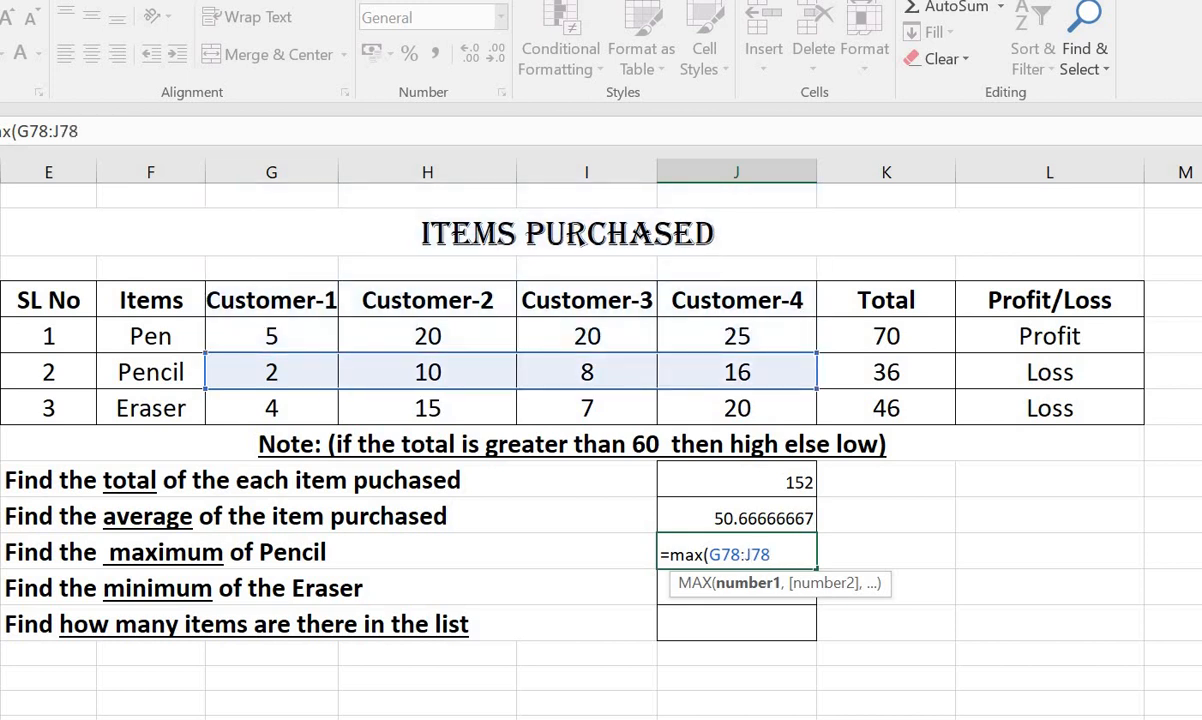
type(")")
key("Return")
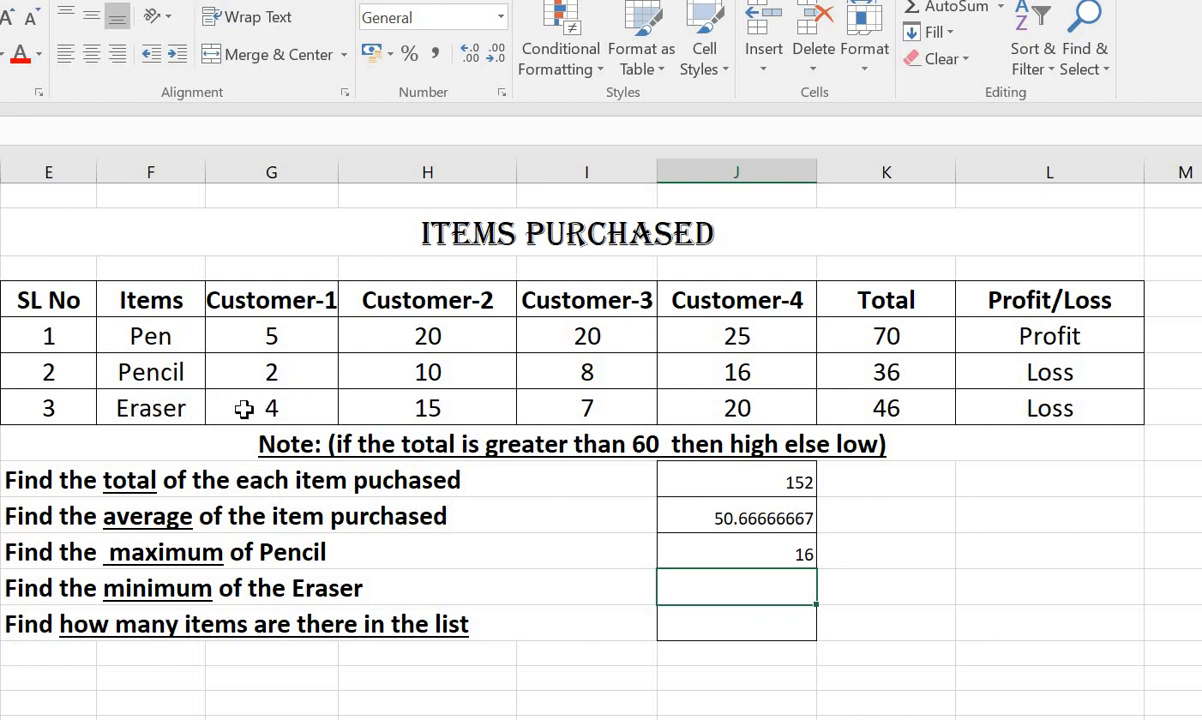
left_click(297, 405)
left_click(470, 410)
left_click(580, 409)
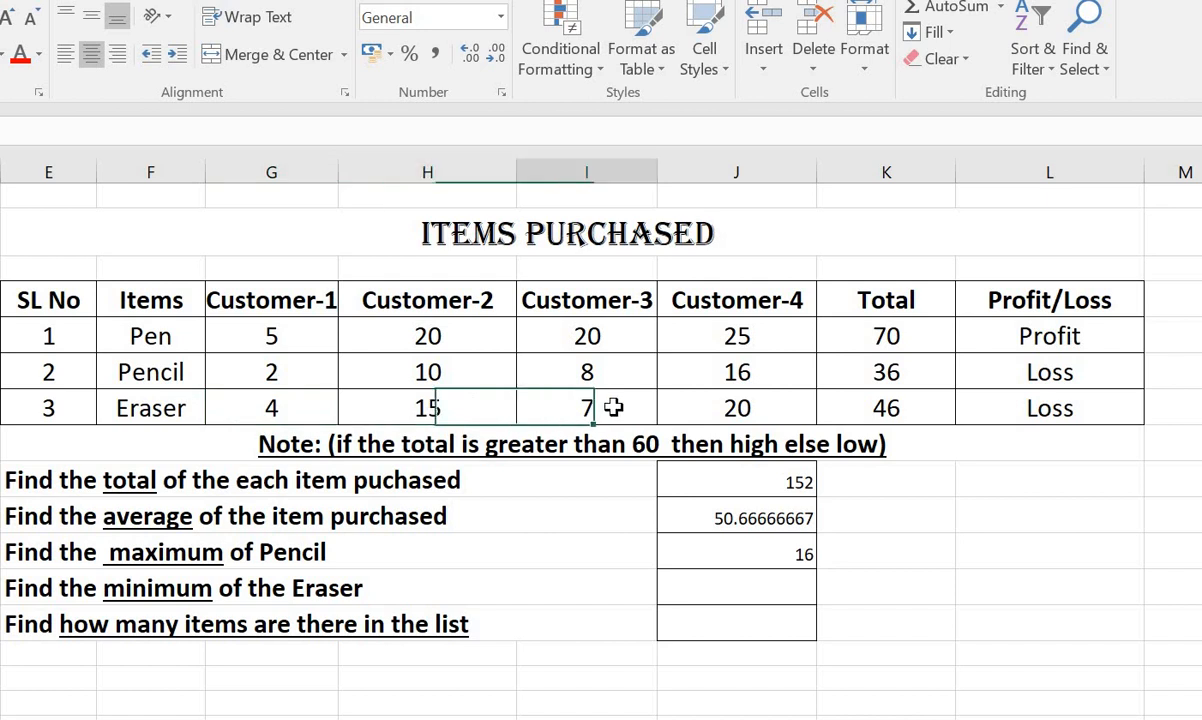
left_click(755, 408)
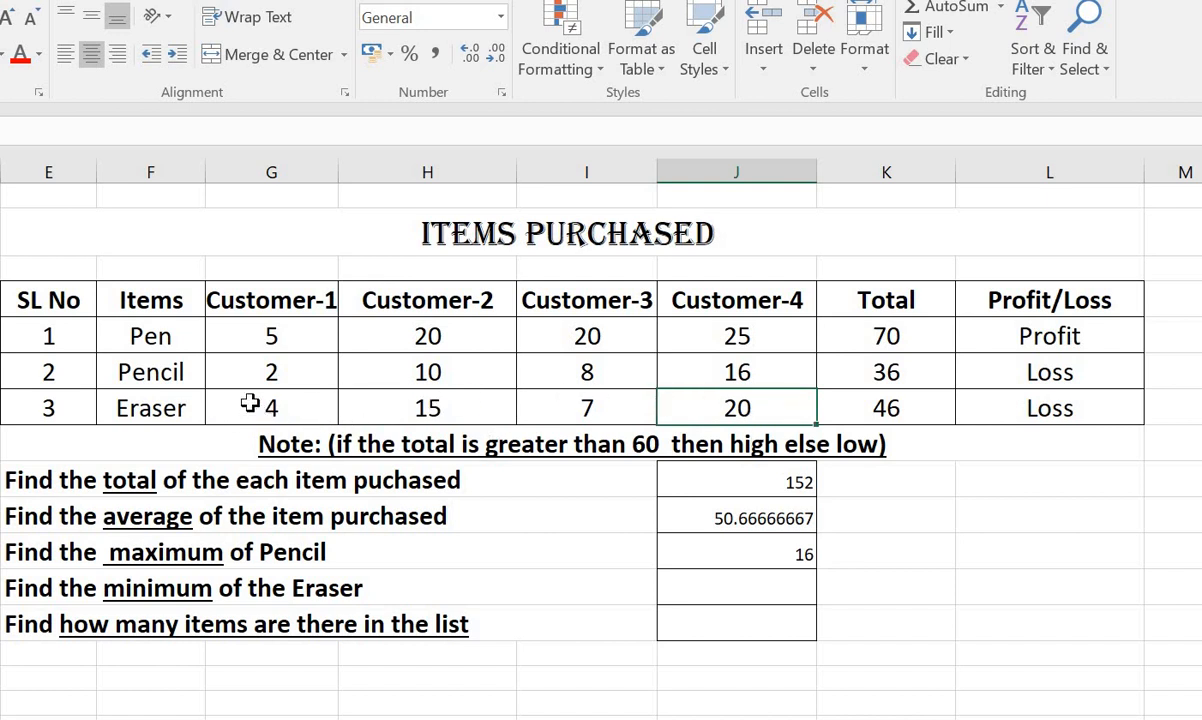
Enter the formula =min(G79:J79) in the answer cell for the minimum of the Eraser.
double_click(737, 588)
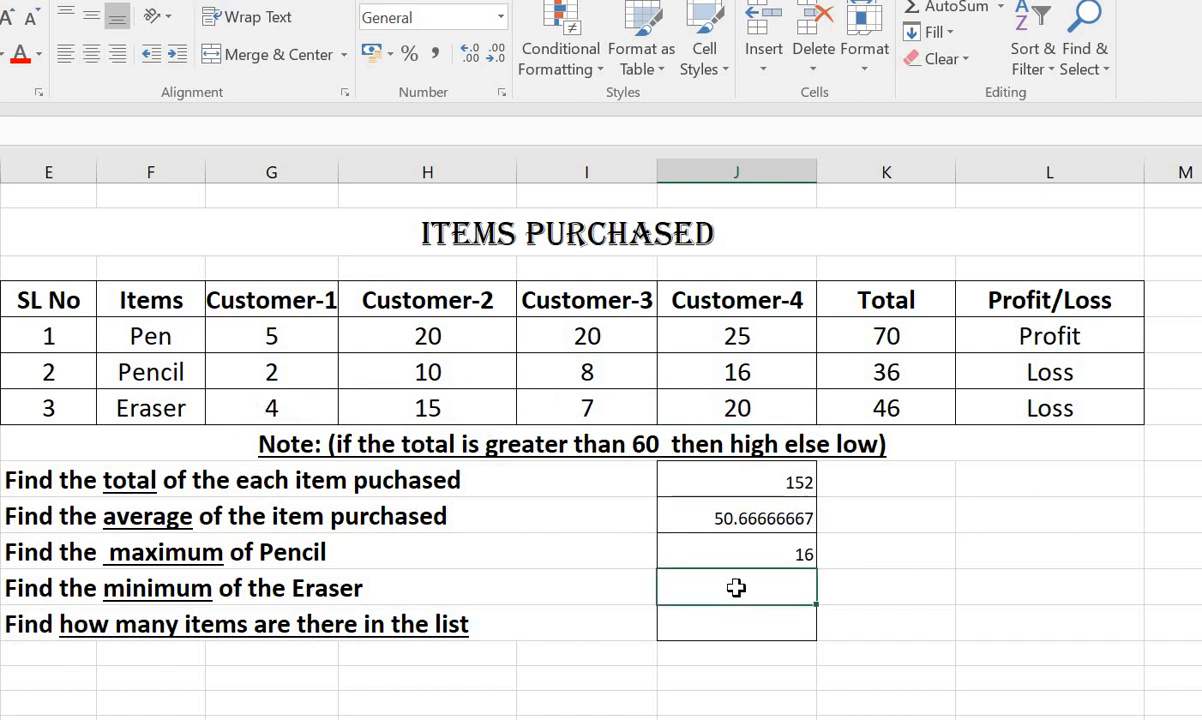
type("=min")
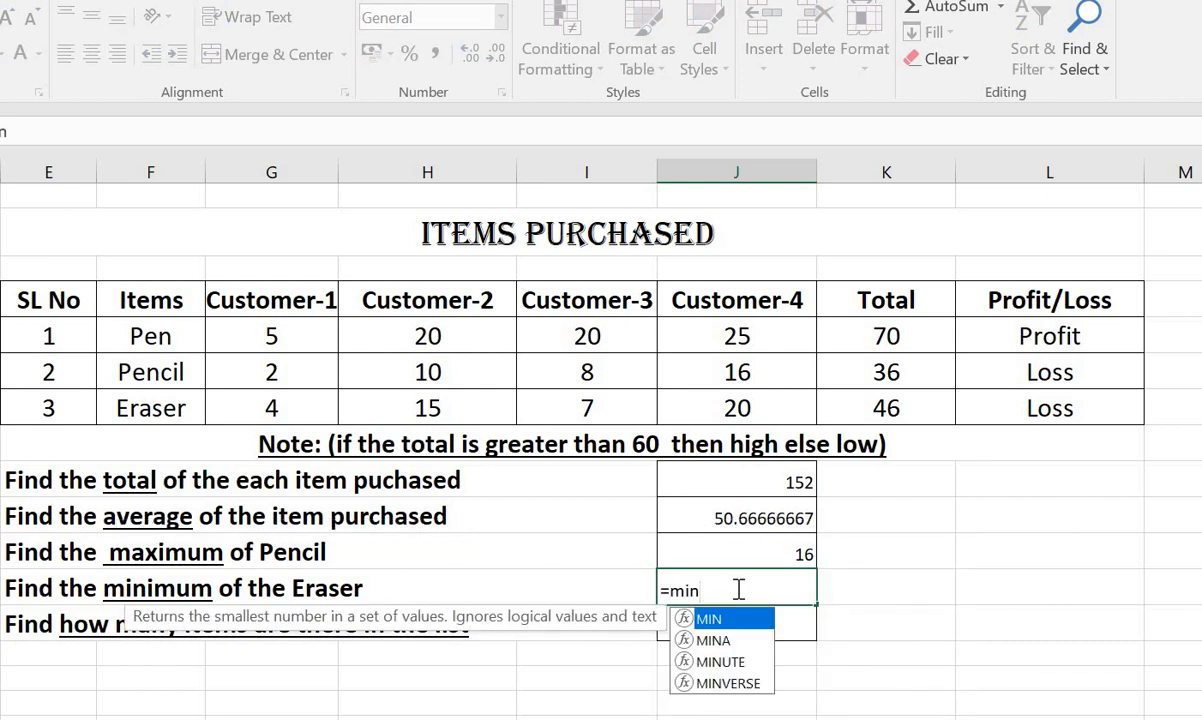
type("(")
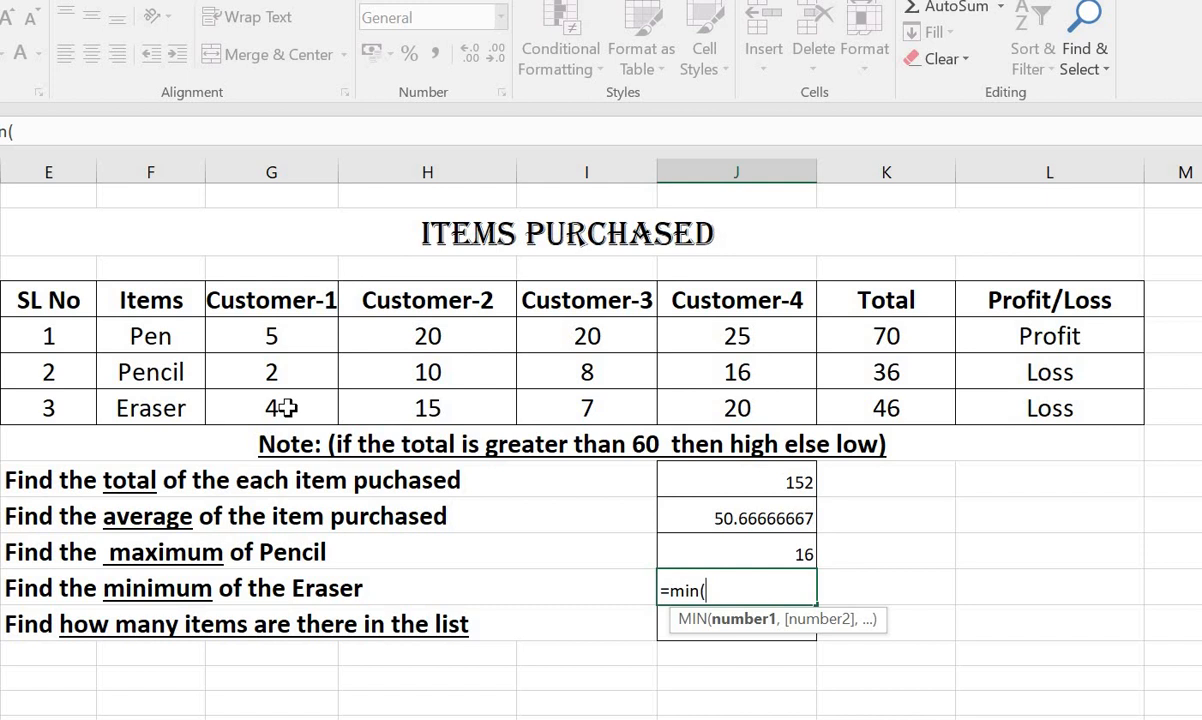
type("G")
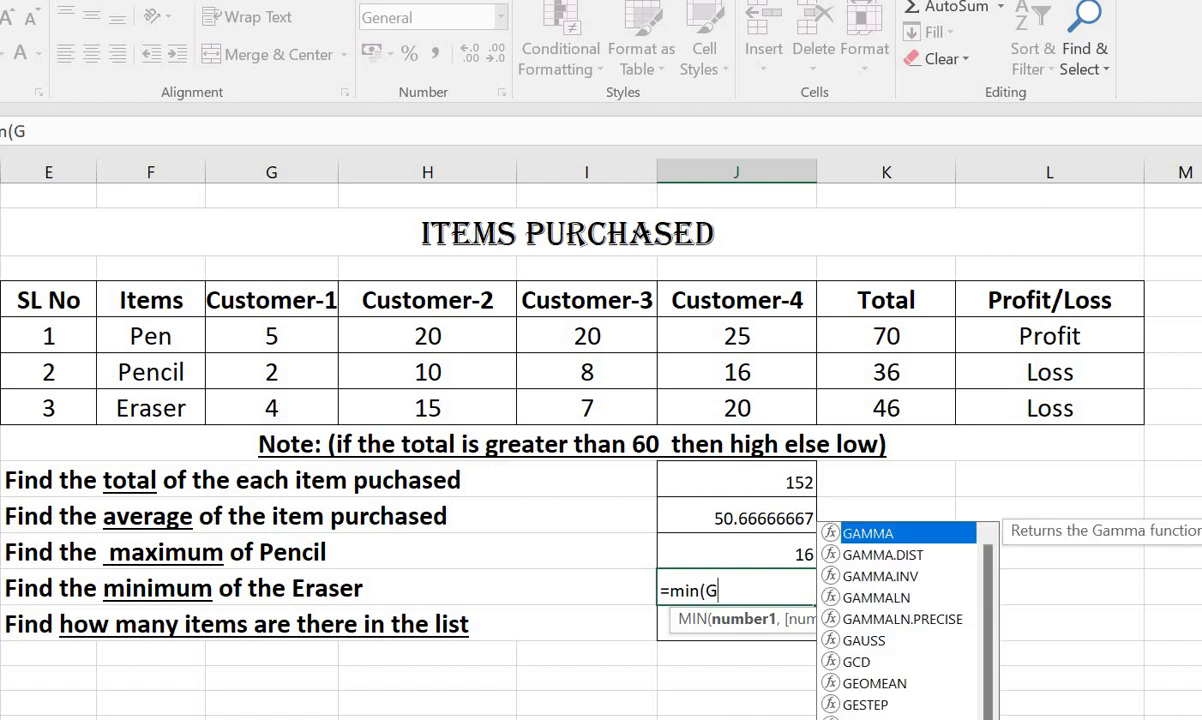
type("79:")
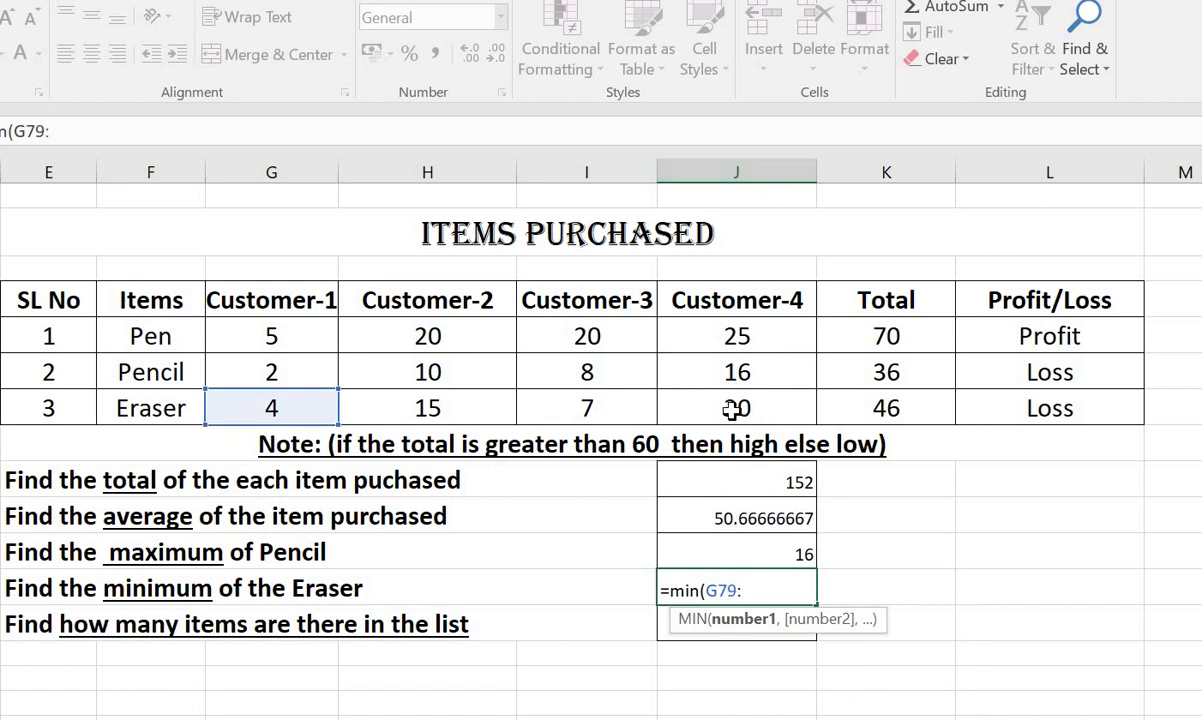
type("J79")
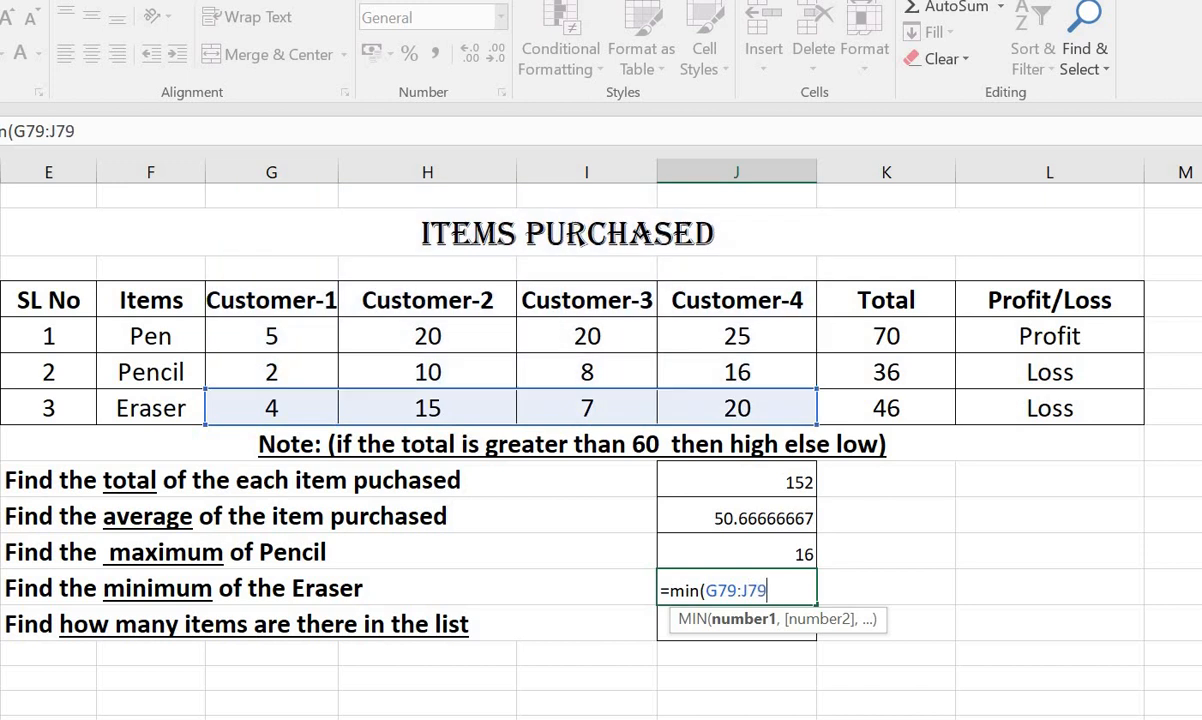
type(")")
key("Return")
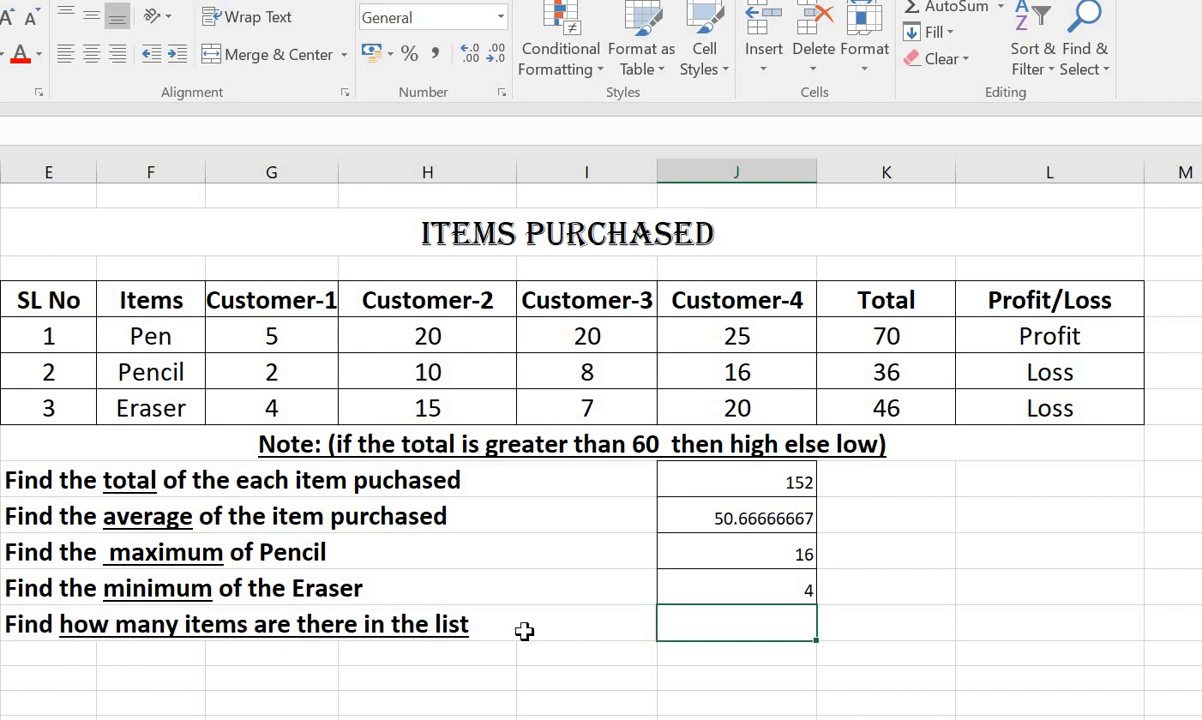
Enter the formula =count(E77:E79) in the answer cell for how many items are there in the list.
type("=")
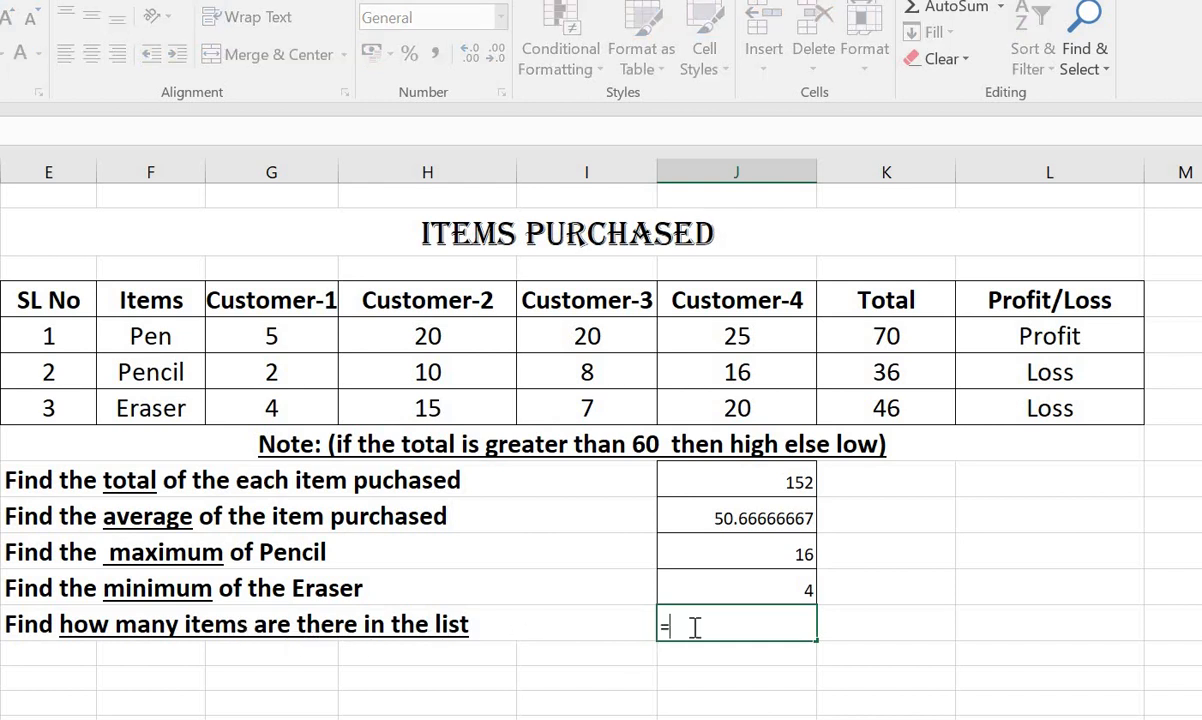
type("count")
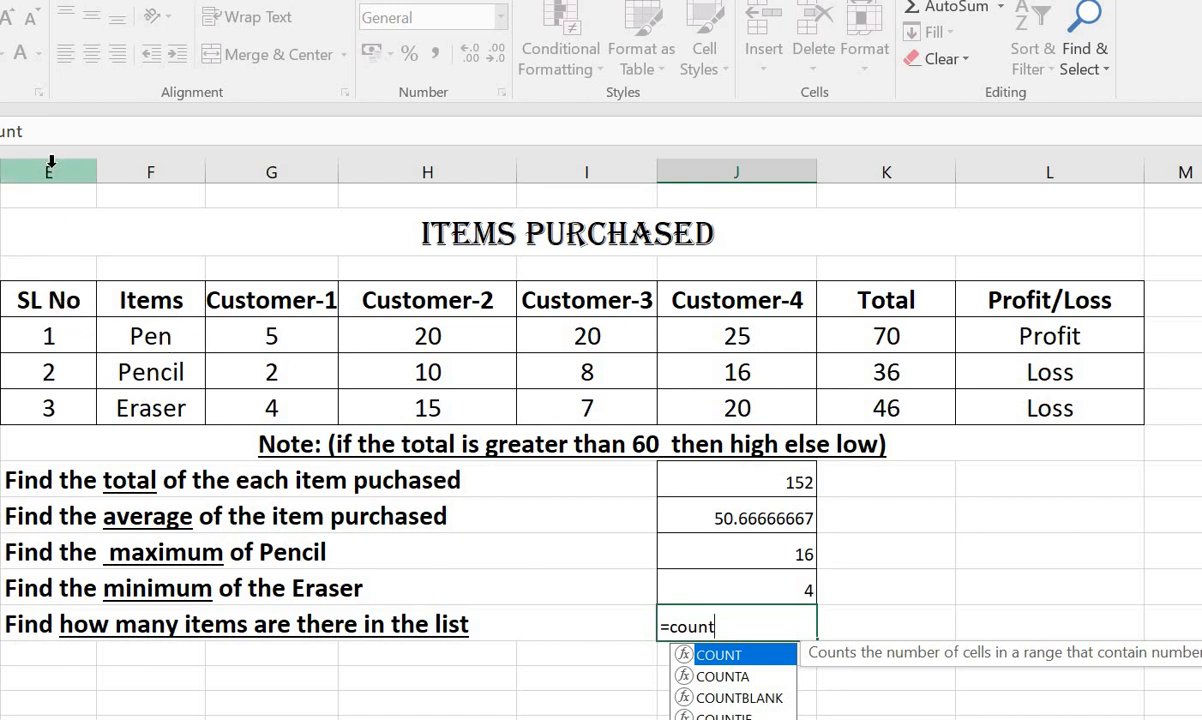
type("(")
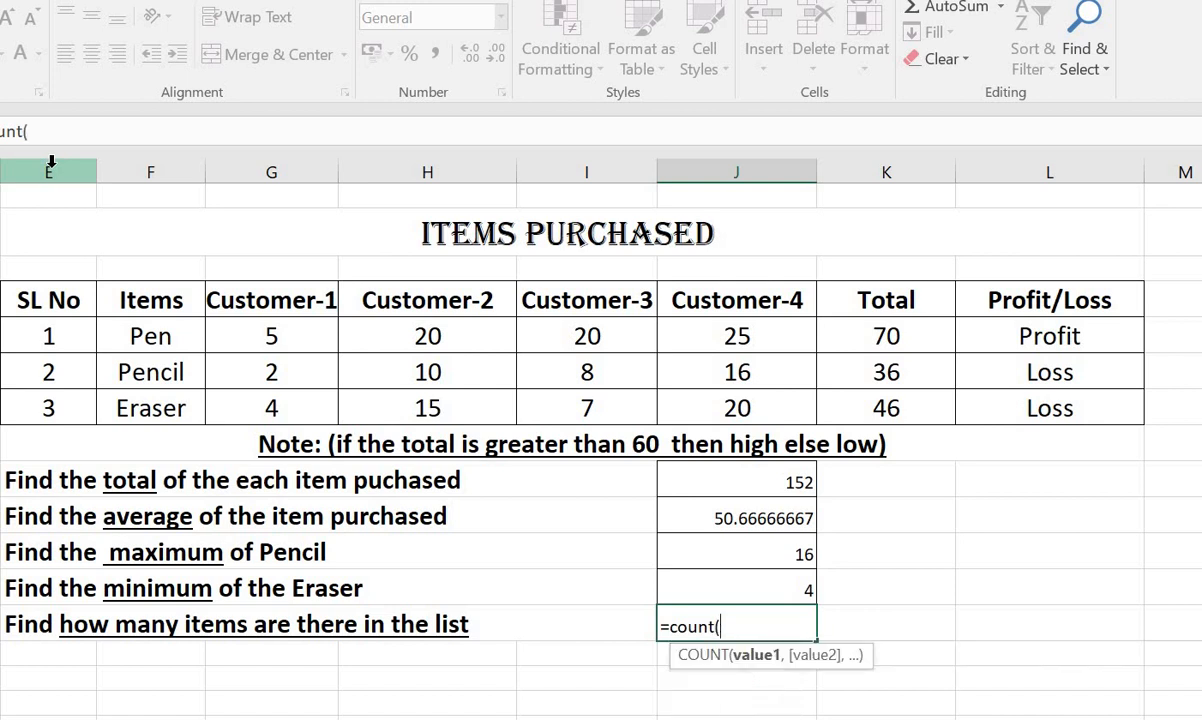
type("E")
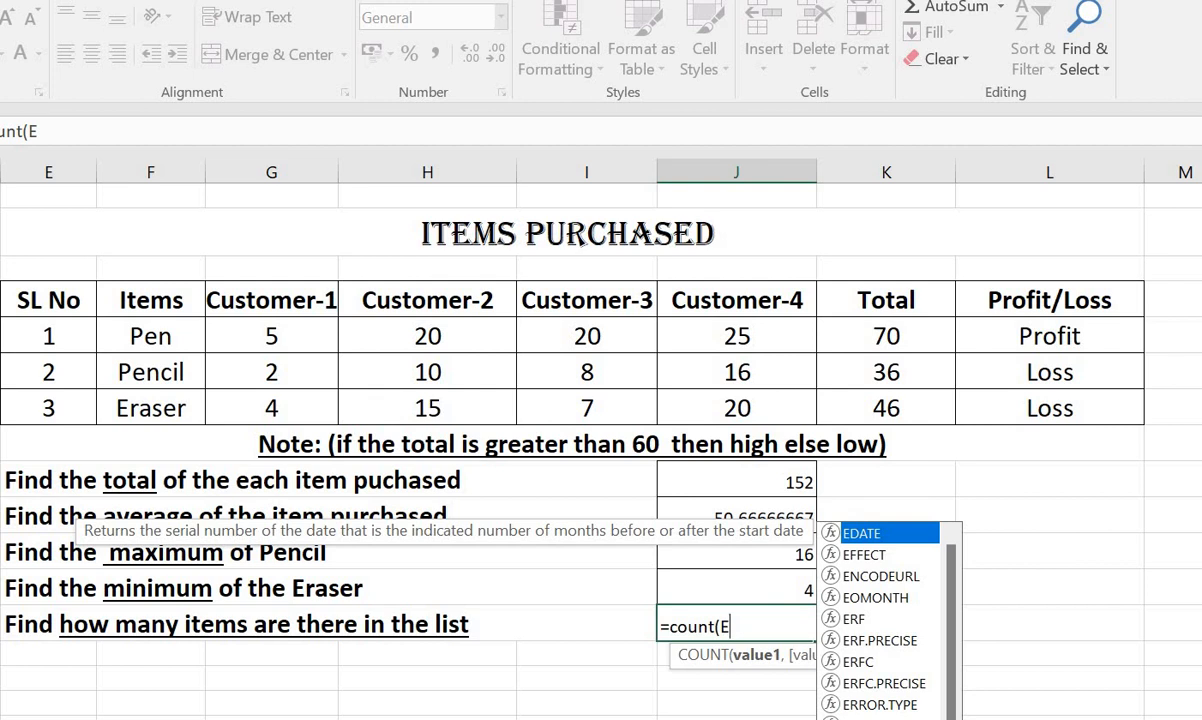
type("77")
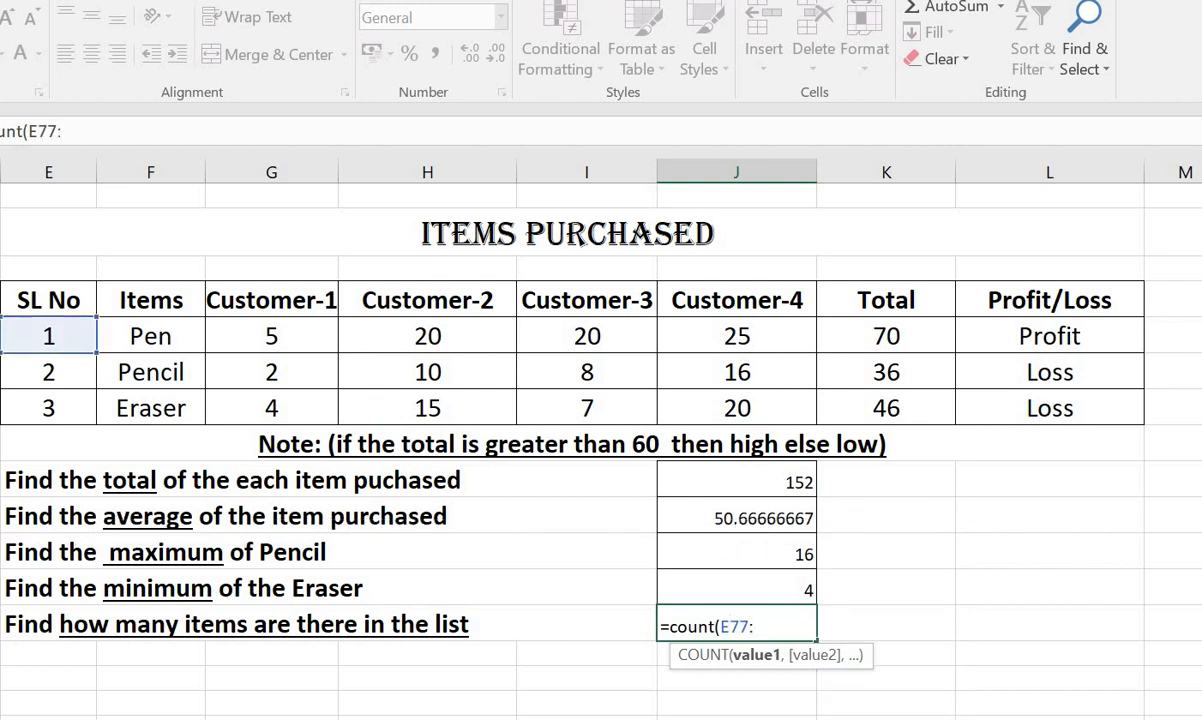
type(":E")
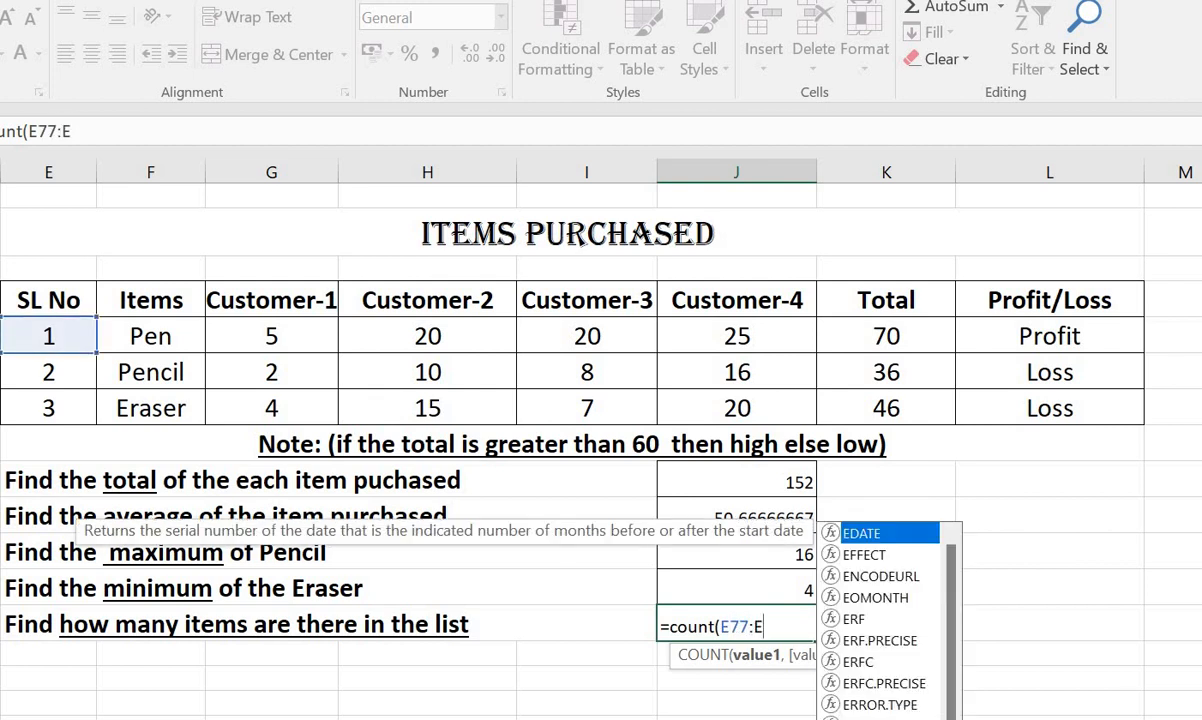
type("79)")
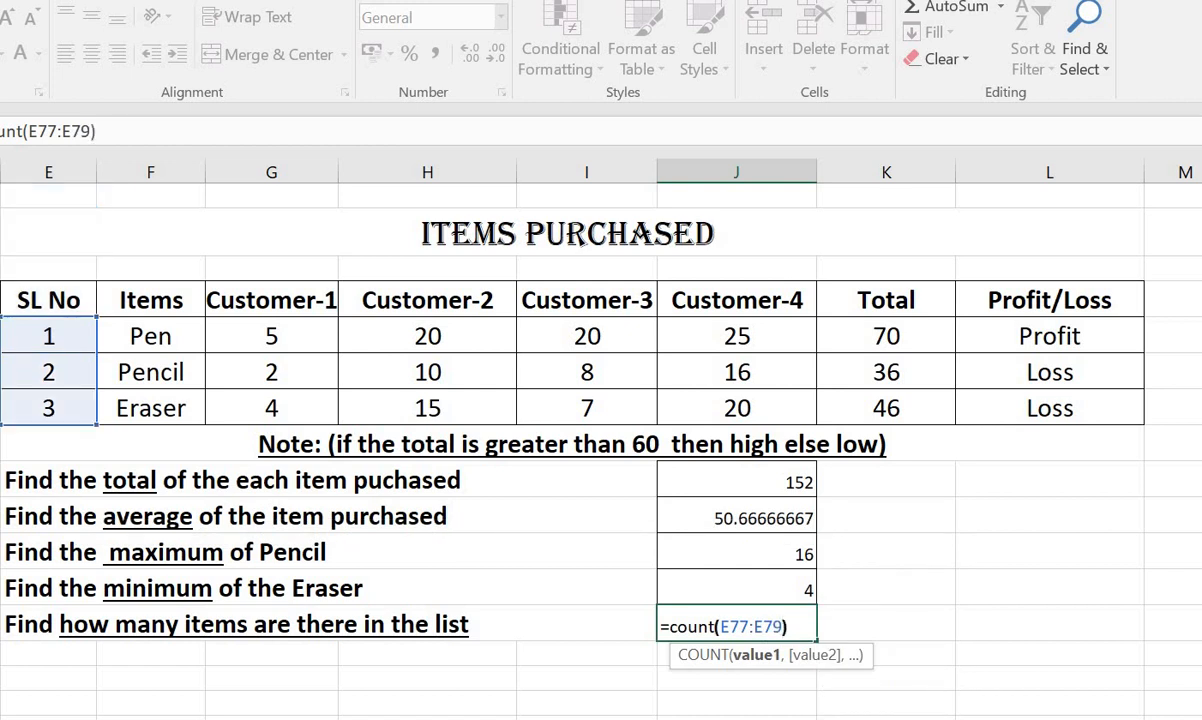
key("Return")
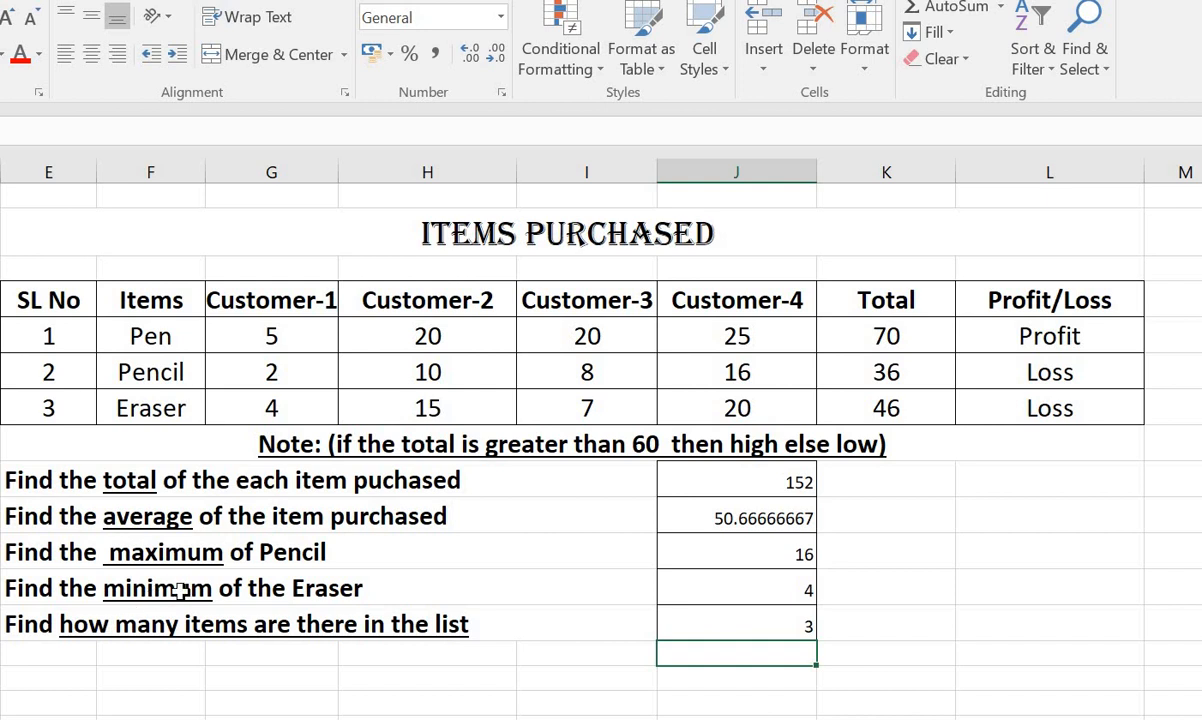
Look through the other exercise tables on the sheet, including the library, balance sheet and people information tables, and return to Items Purchased.
scroll(265, 597, "up", 9)
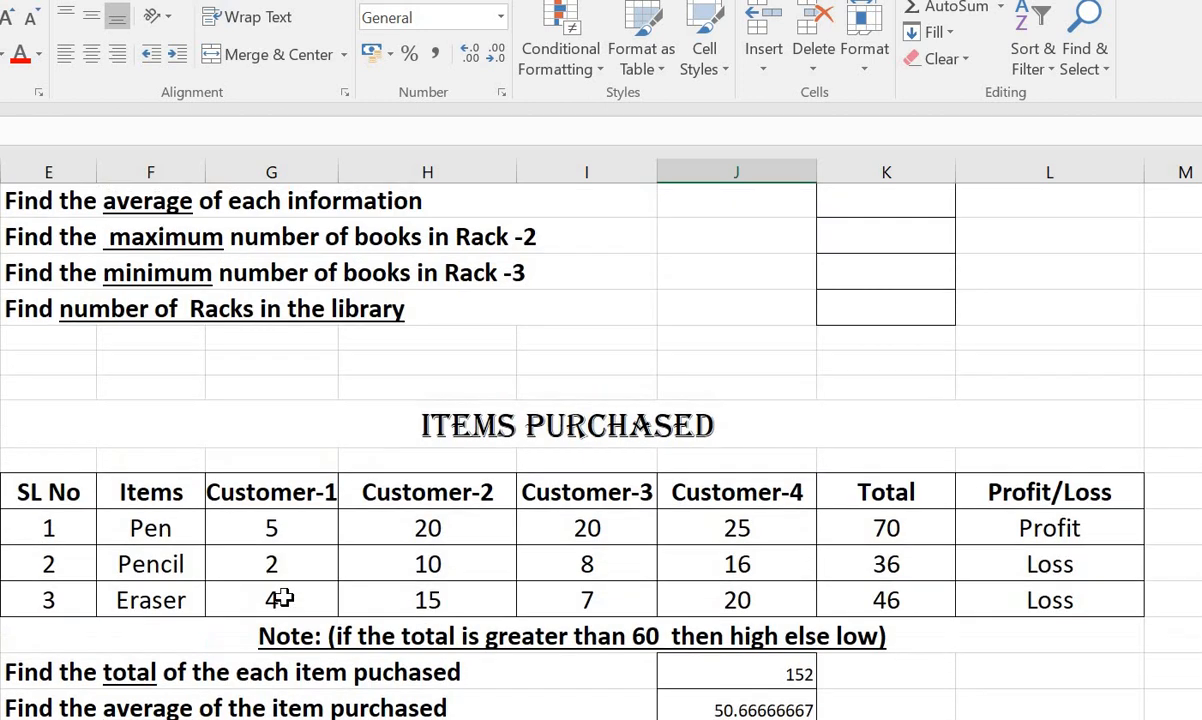
scroll(285, 596, "up", 4)
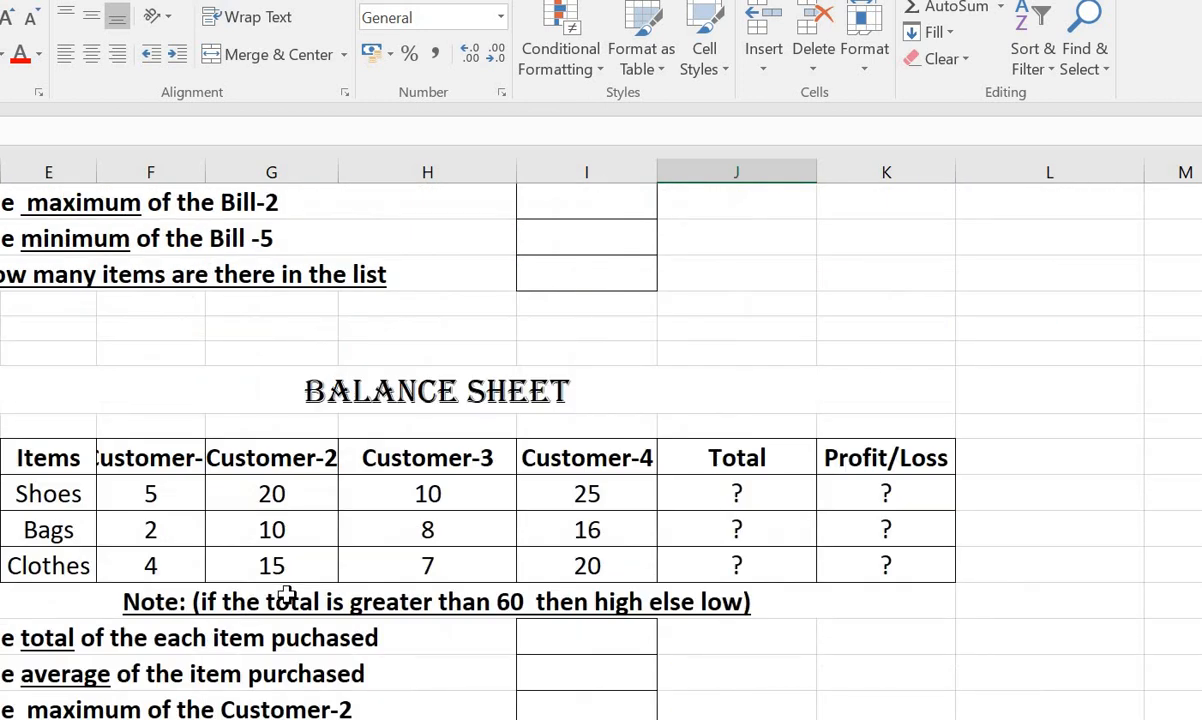
scroll(285, 596, "up", 9)
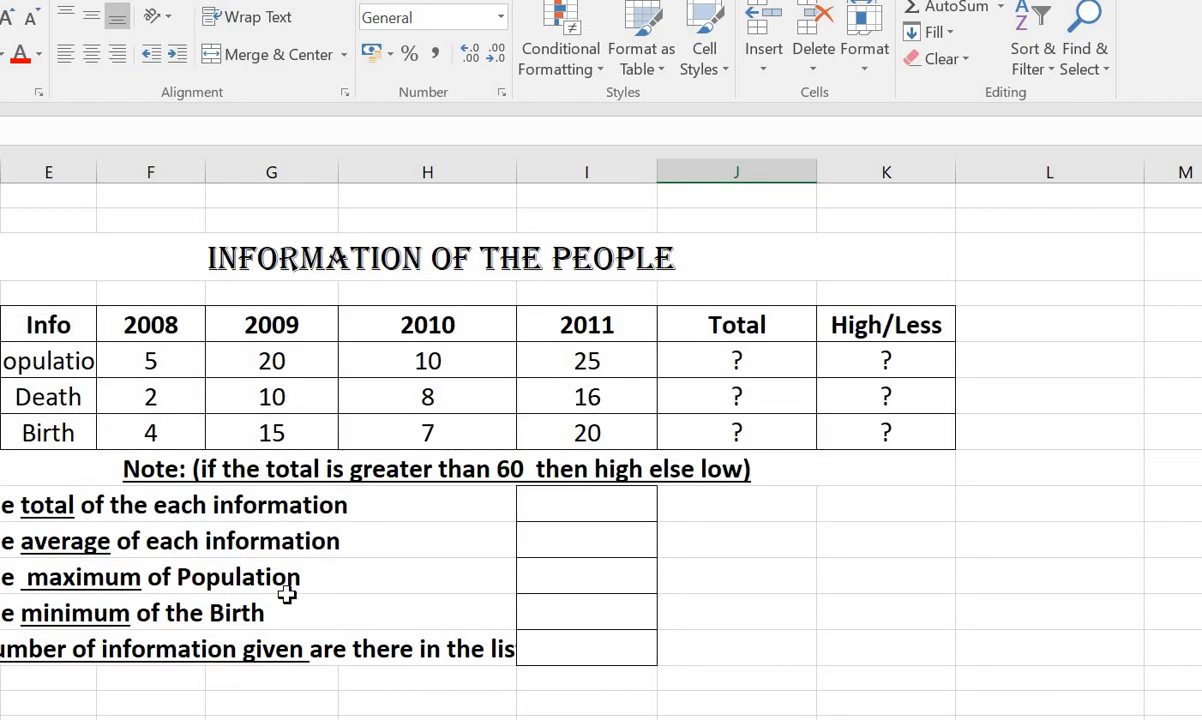
scroll(287, 595, "up", 1)
scroll(285, 595, "down", 10)
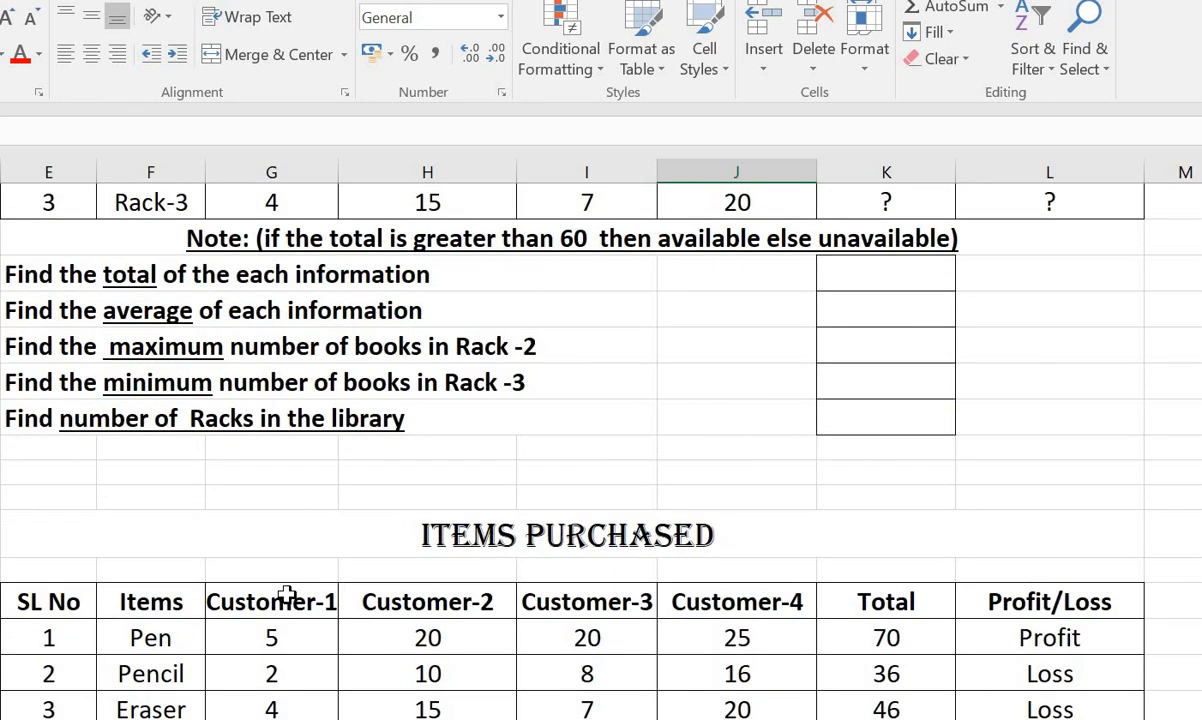
scroll(285, 595, "up", 3)
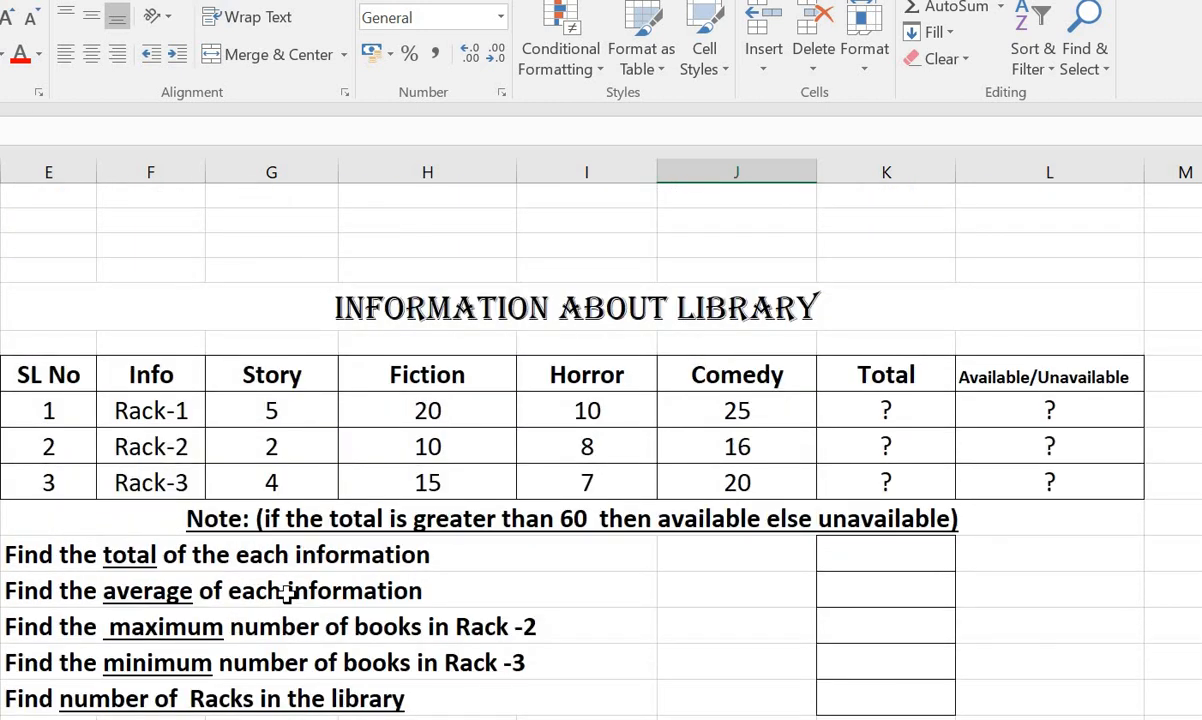
scroll(287, 593, "down", 10)
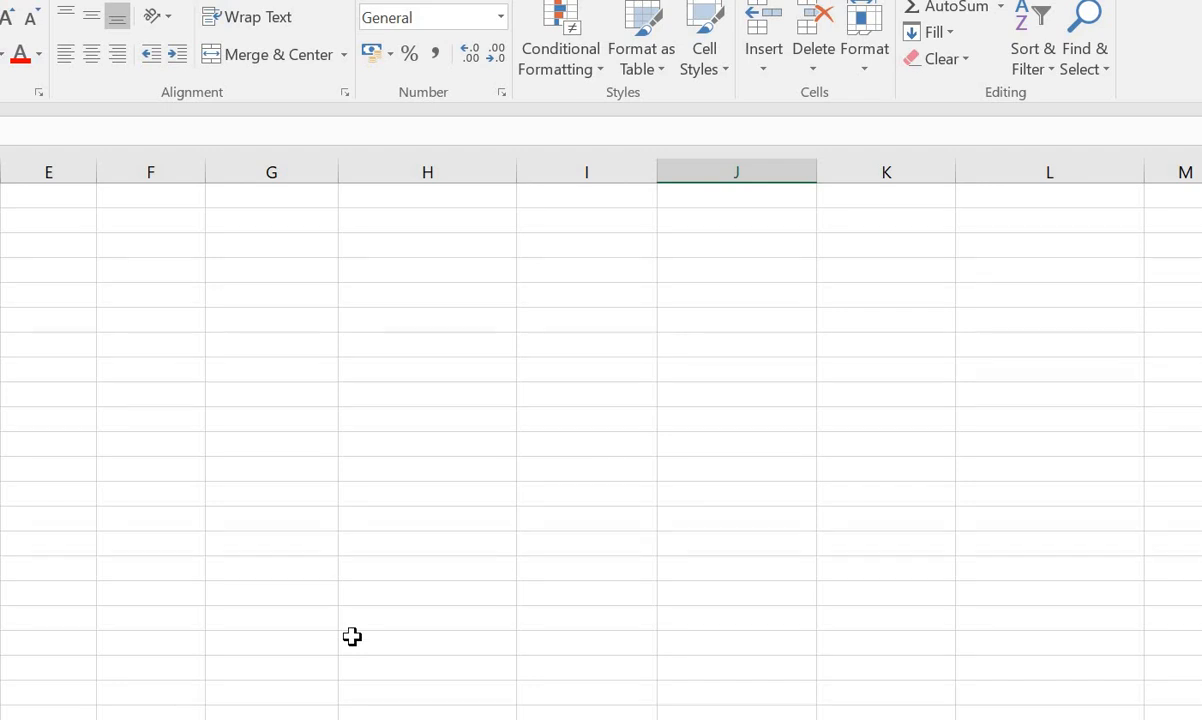
scroll(352, 637, "up", 10)
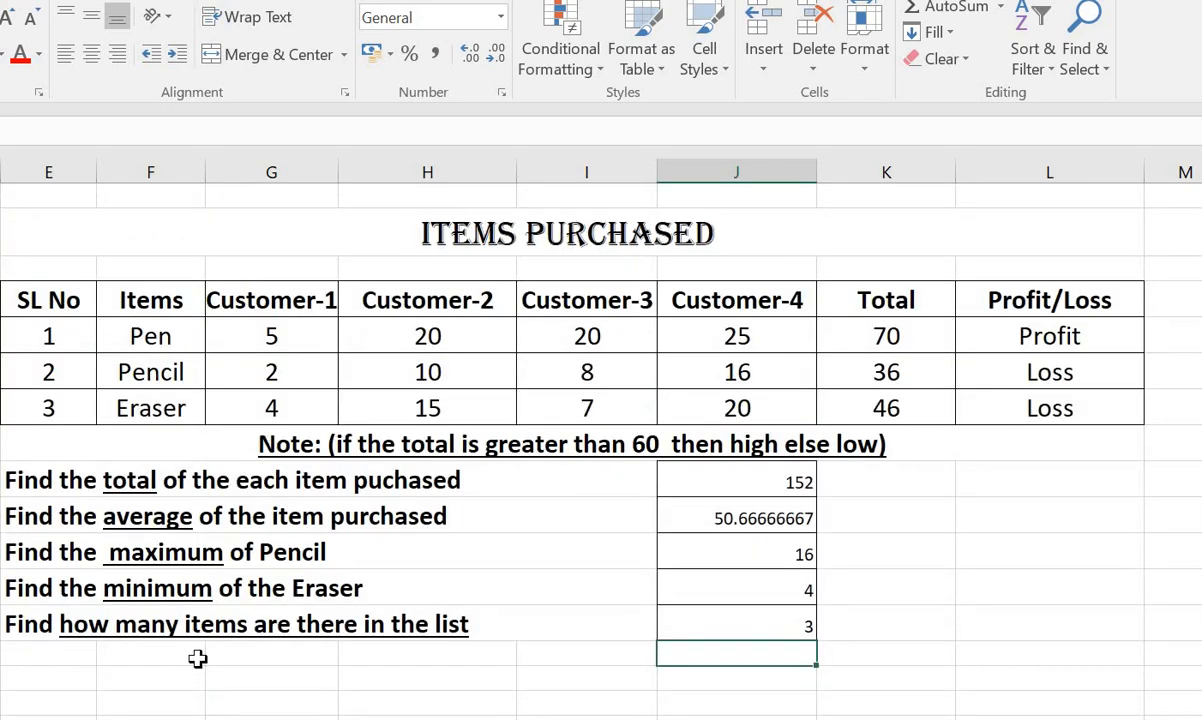